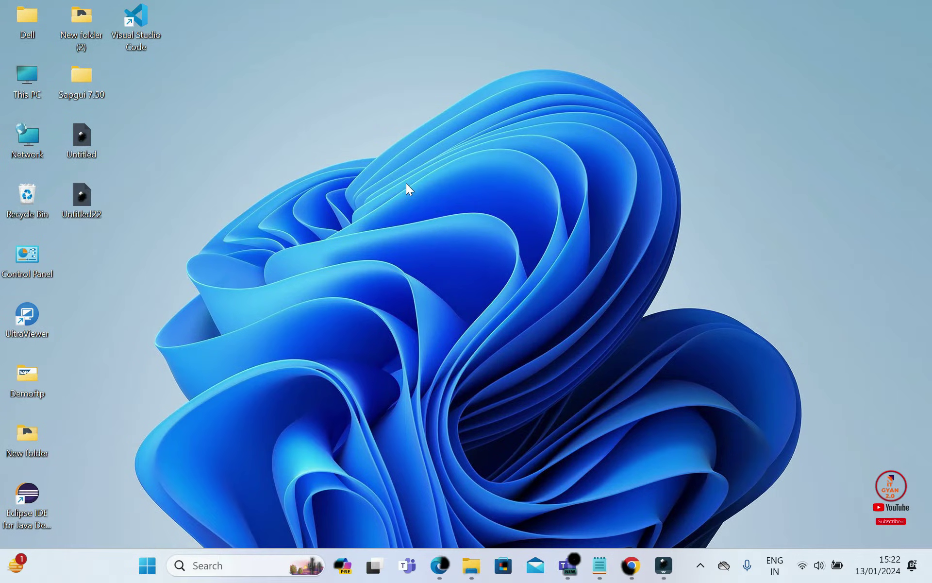
Open Google Chrome and maximize its window
click(150, 569)
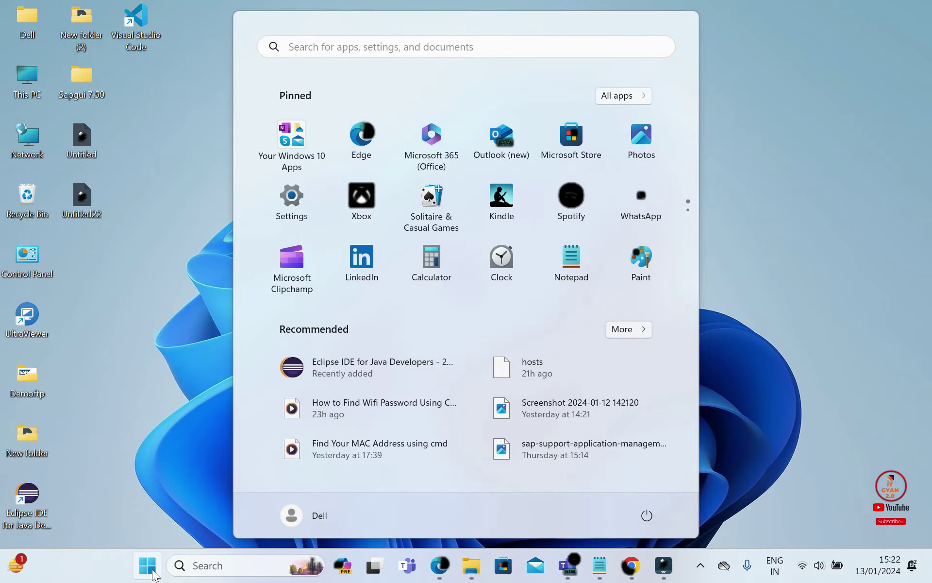
text(chrome)
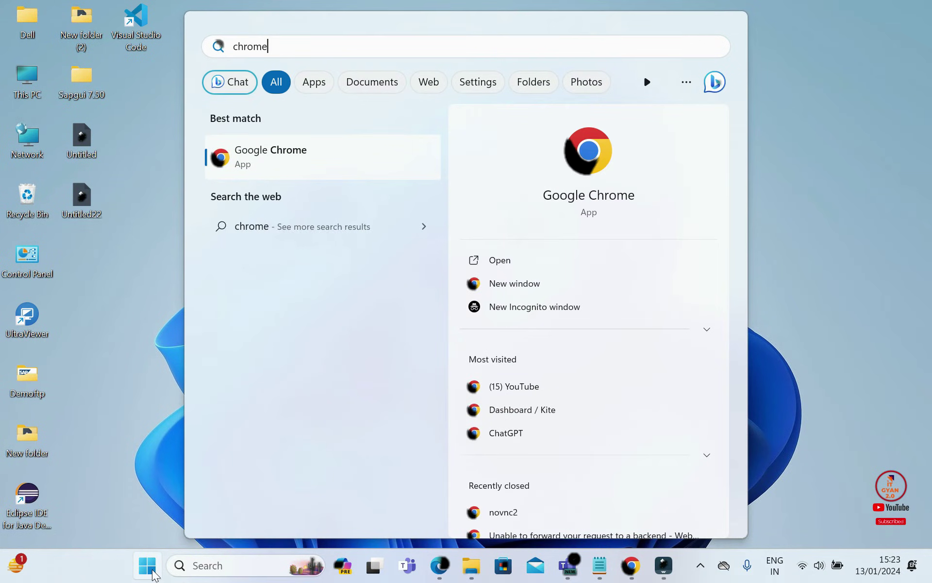
key(Return)
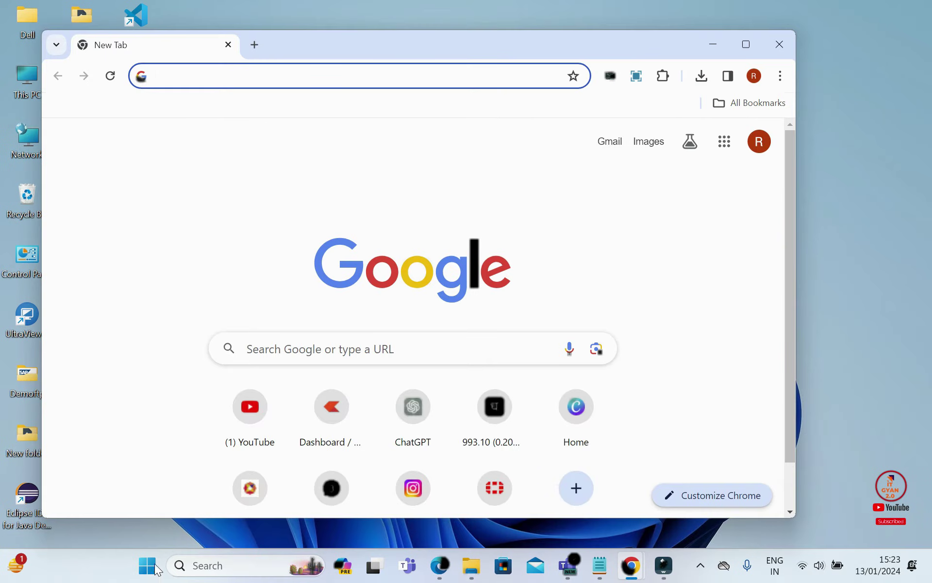
click(746, 44)
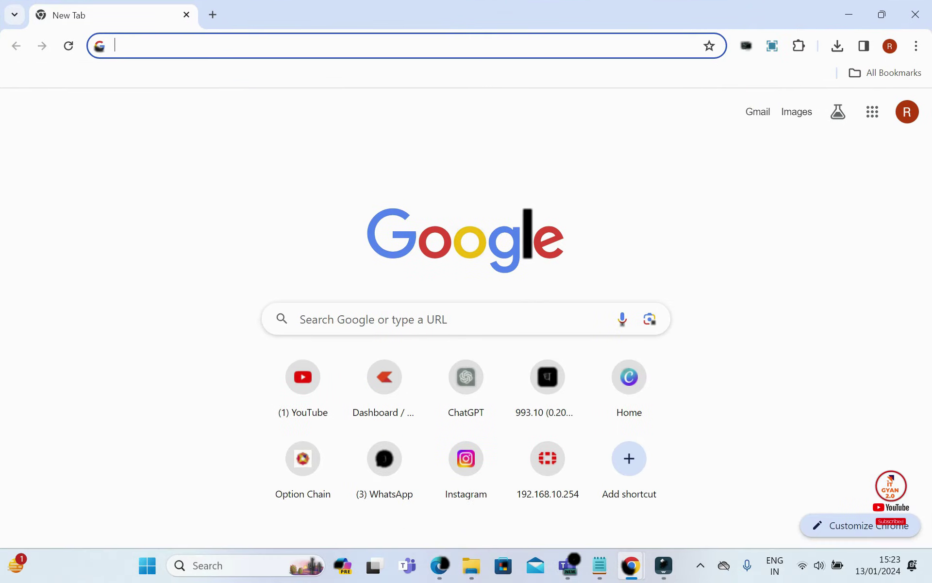
Search the web for "sap support launchpad"
click(369, 45)
text(s)
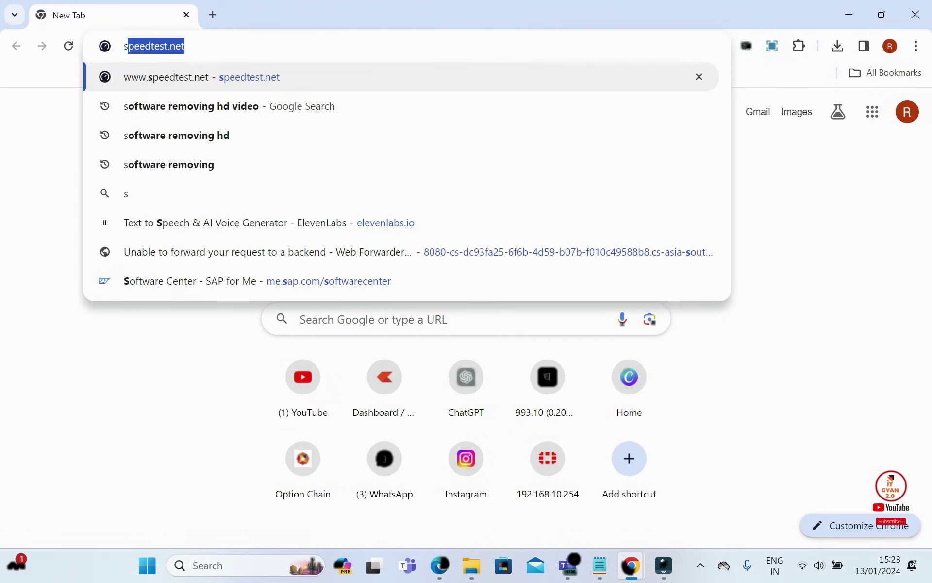
text(ap dup)
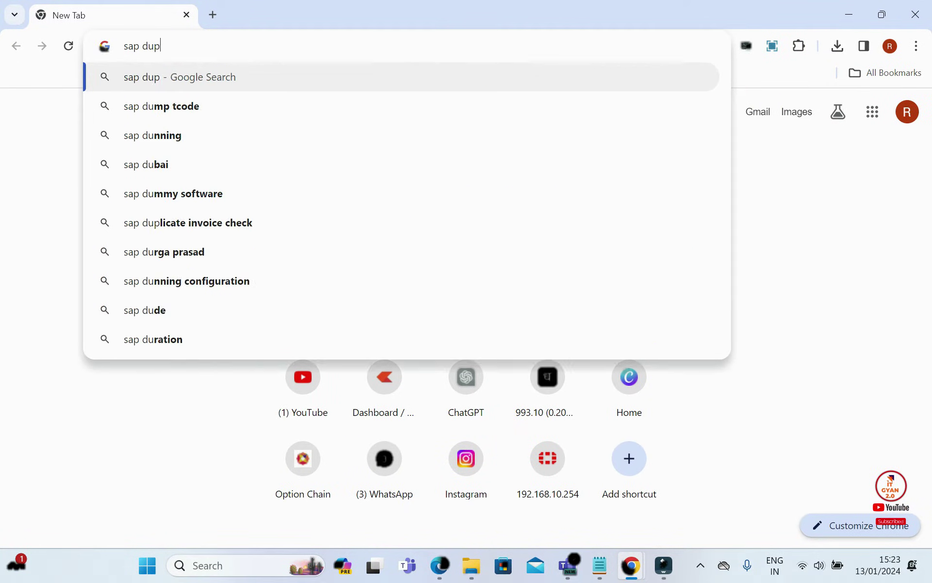
text(port)
key(Down)
key(Down)
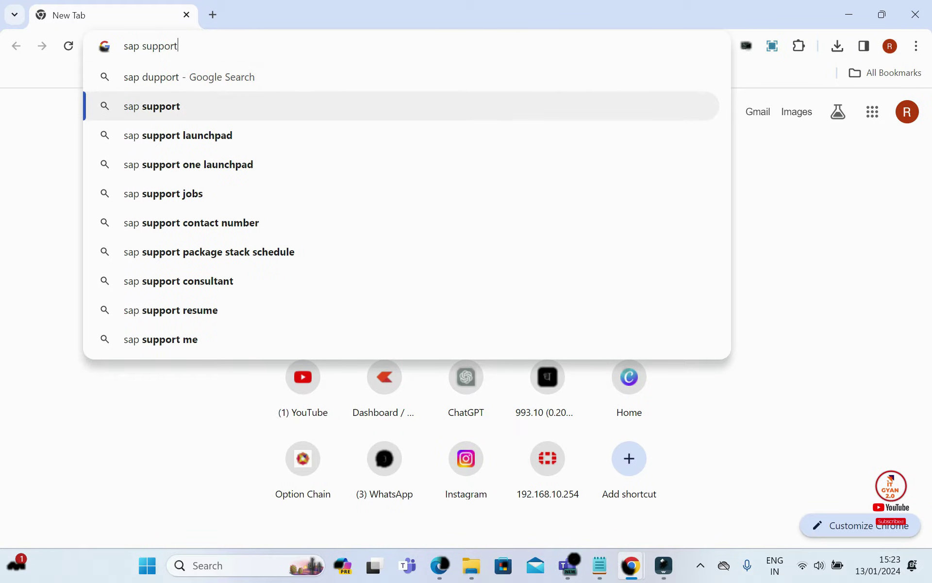
key(Return)
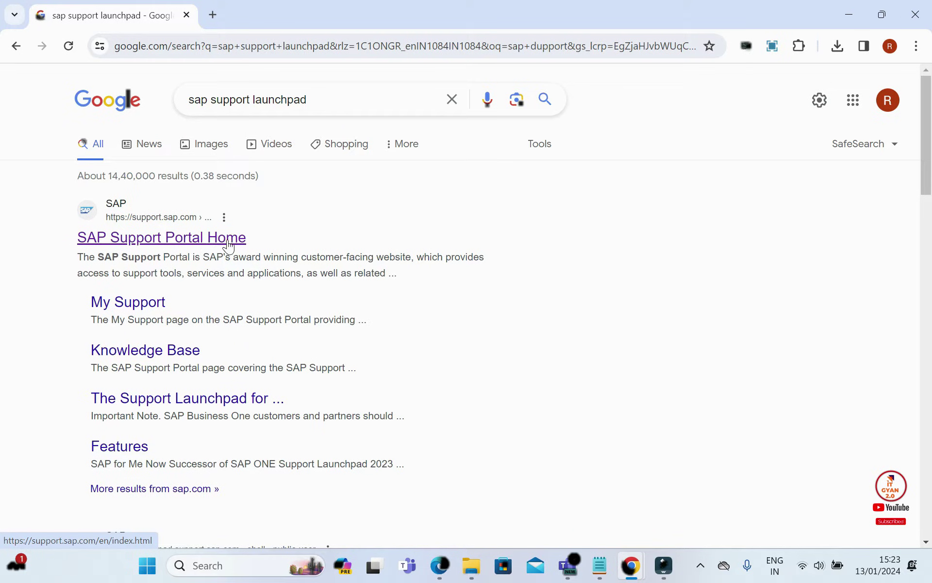
Open the SAP Support Portal Home result and go to its Software Downloads quick link
click(188, 238)
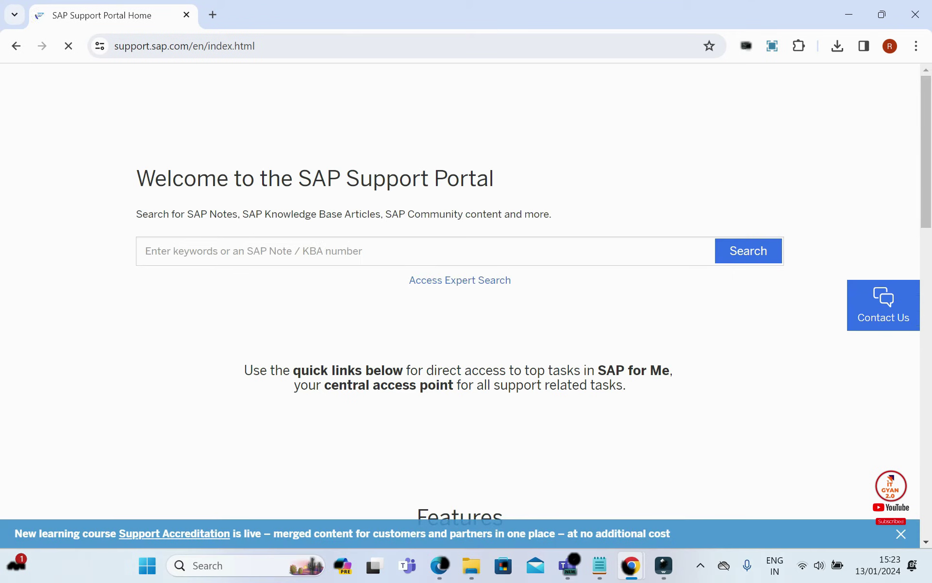
scroll(569, 299, down, 5)
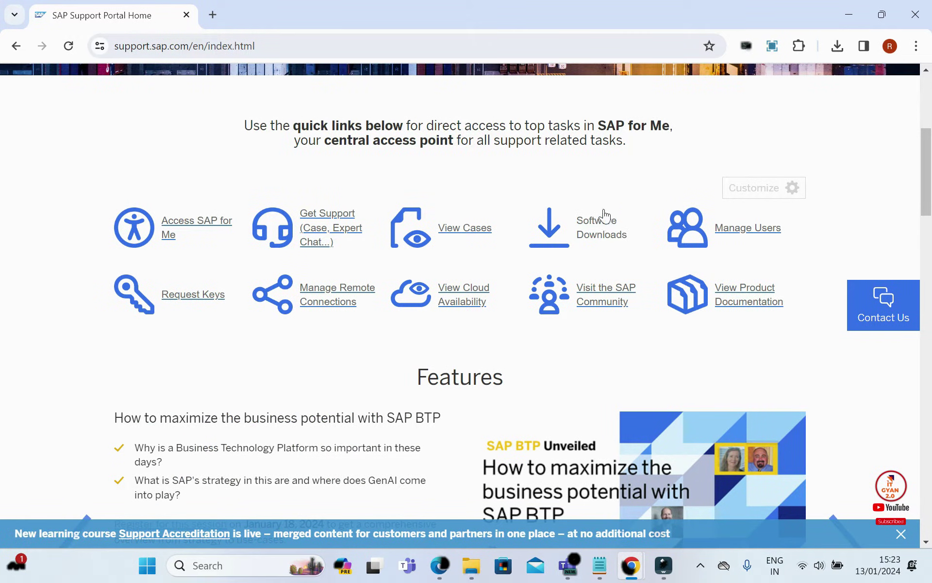
click(611, 236)
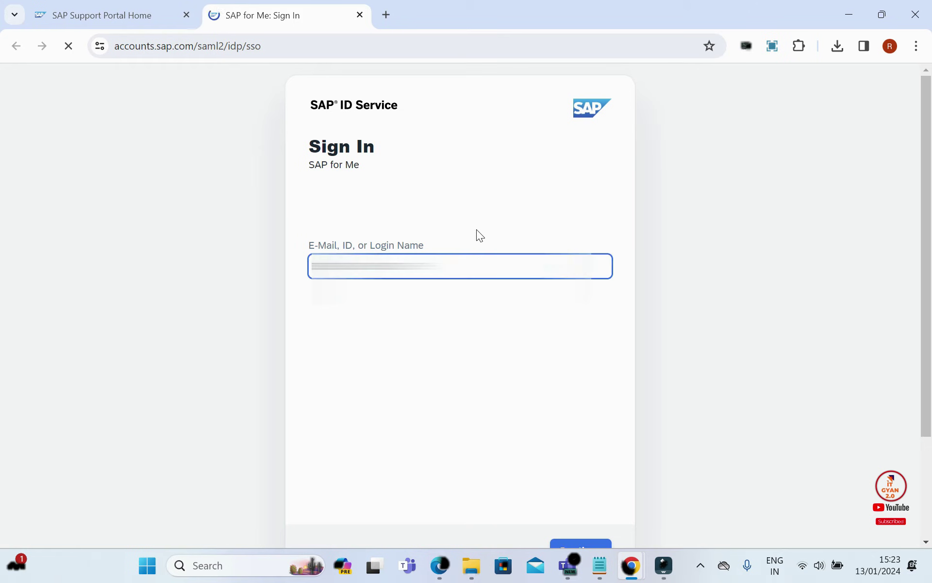
Enter the account's login ID in the SAP for Me sign-in form and continue
click(408, 271)
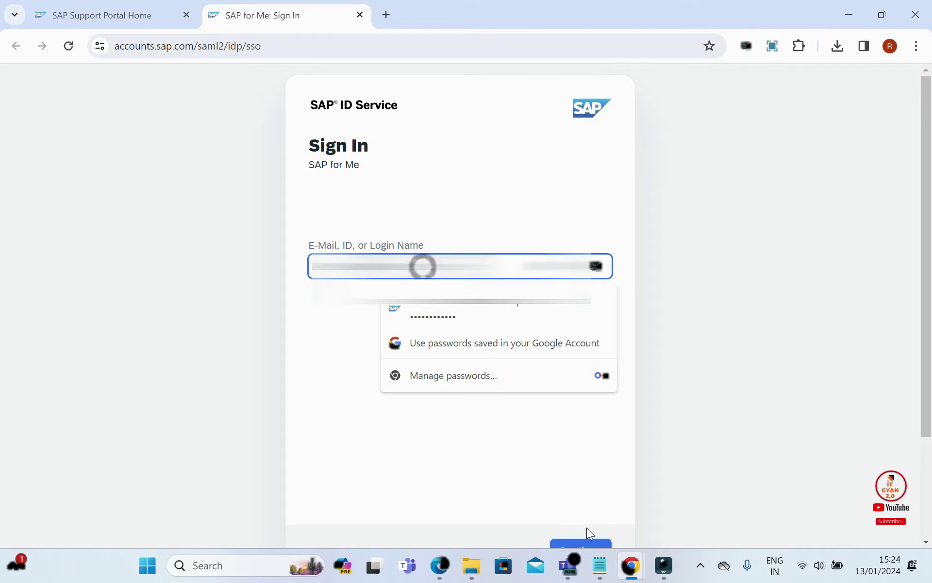
scroll(590, 511, down, 3)
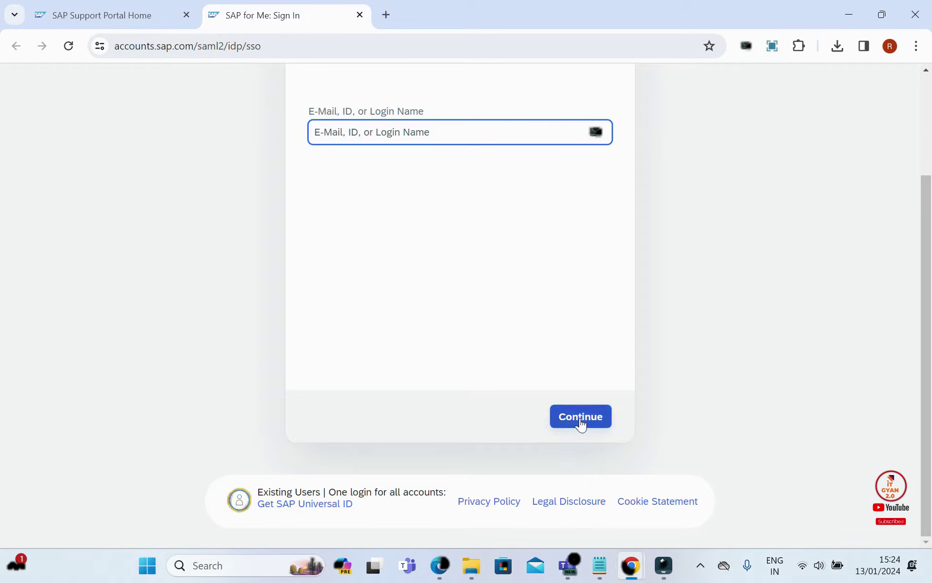
click(471, 131)
click(459, 182)
click(440, 126)
click(449, 135)
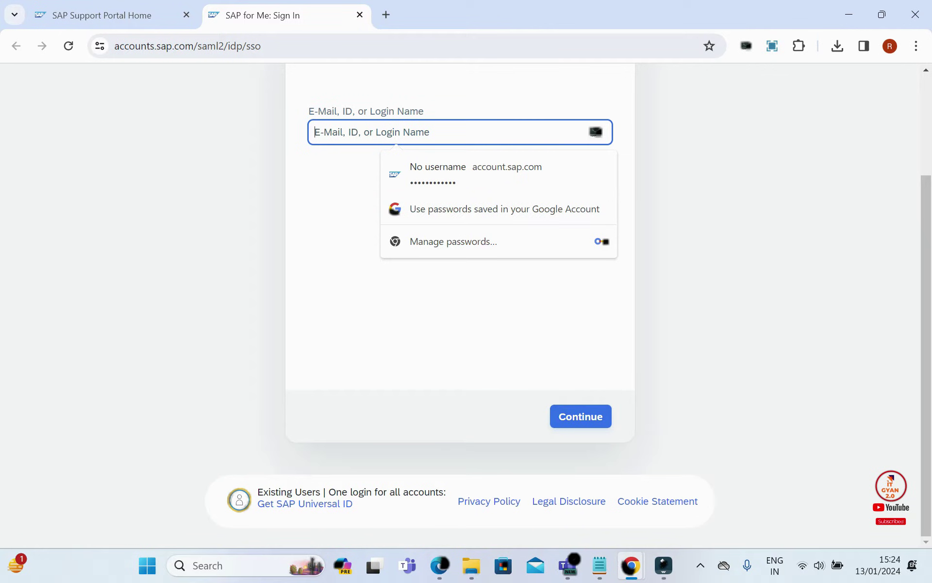
text(s00)
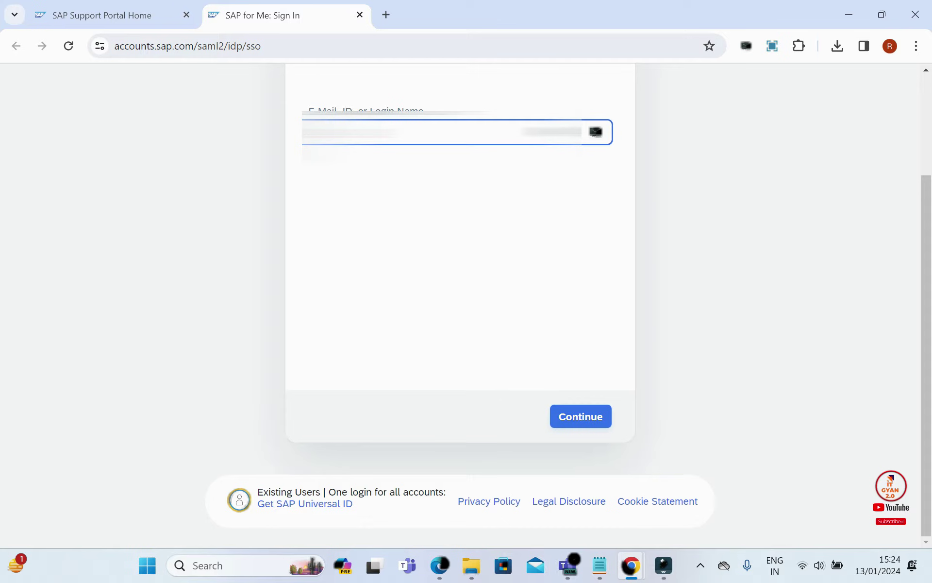
text(00)
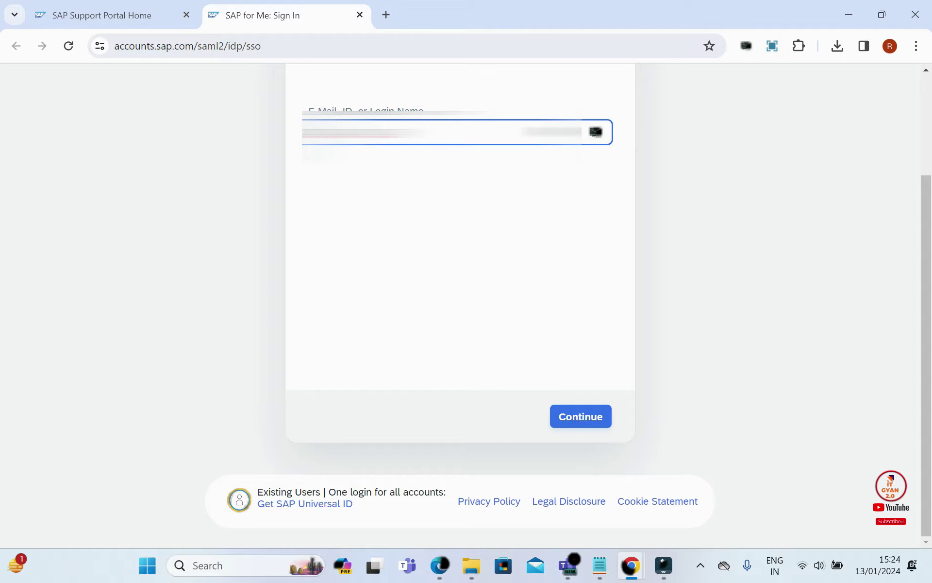
text(m)
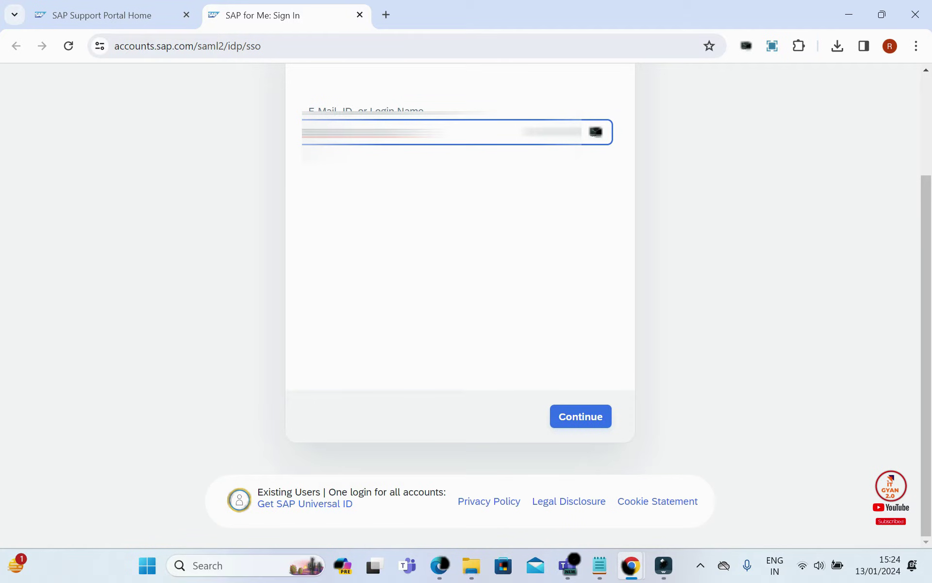
click(577, 421)
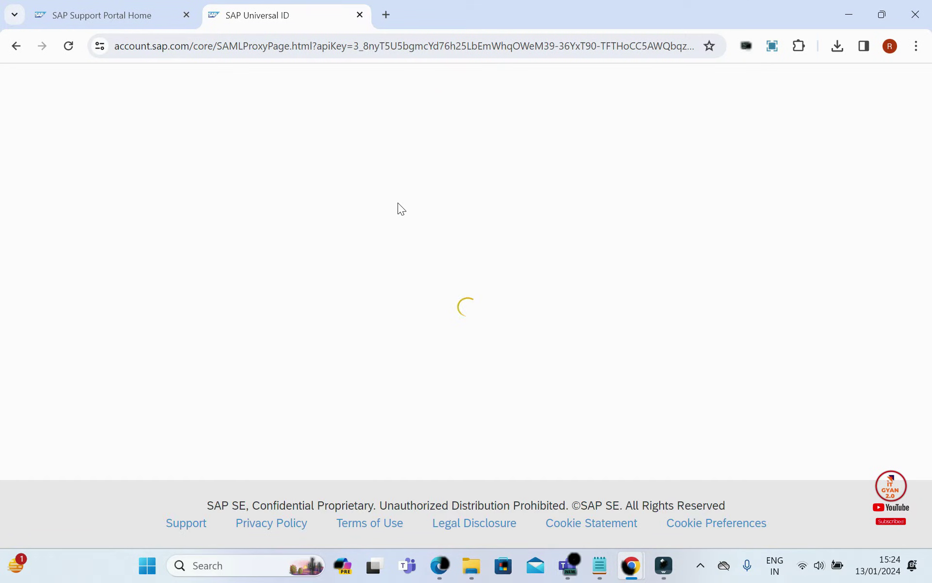
Replace the prefilled account password, try to sign in, and decline to save the credentials in the browser
click(429, 392)
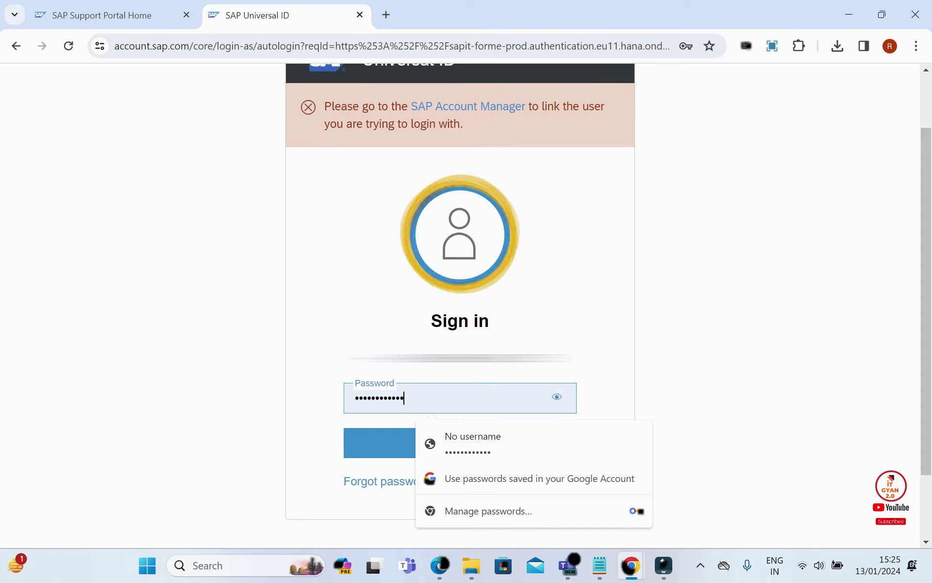
key(BackSpace)
key(BackSpace)
key(BackSpace)
key(BackSpace)
key(BackSpace)
key(BackSpace)
key(BackSpace)
key(BackSpace)
key(BackSpace)
key(BackSpace)
key(BackSpace)
key(BackSpace)
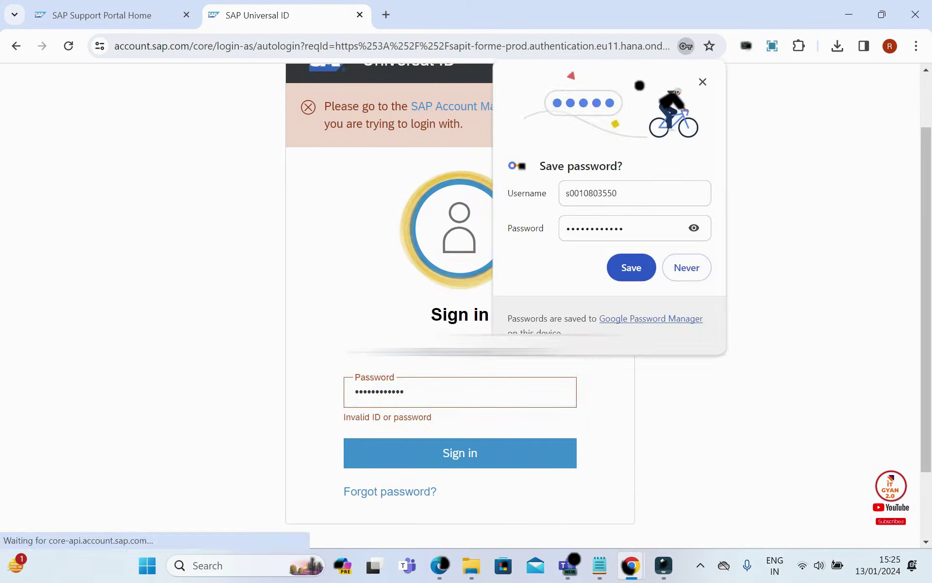
click(699, 266)
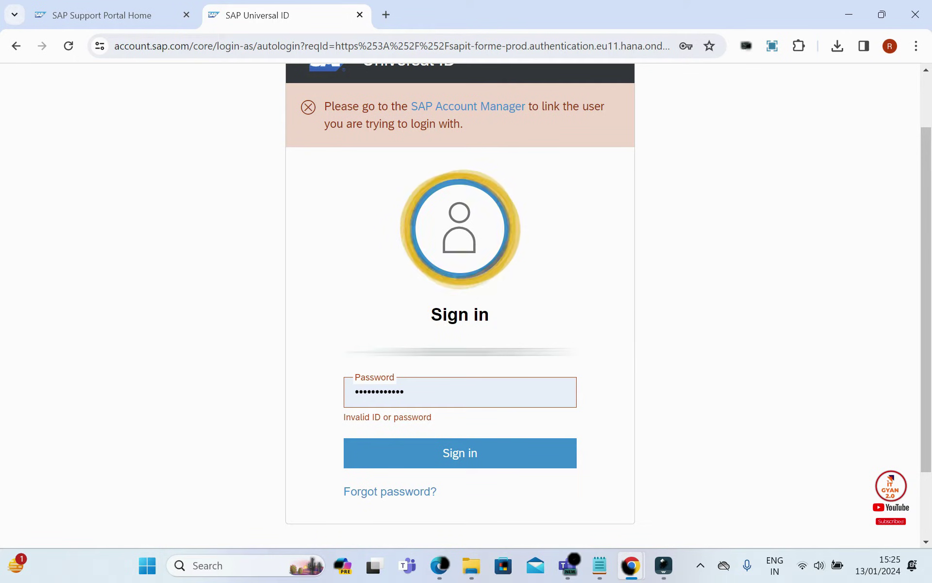
Correct the first character of the account password and sign in to SAP for Me
click(357, 392)
key(Delete)
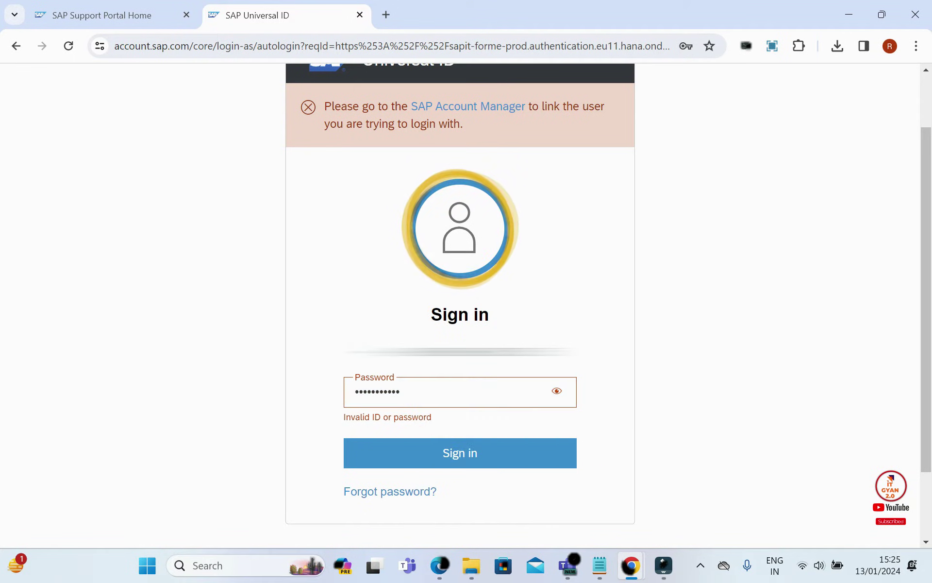
text(a)
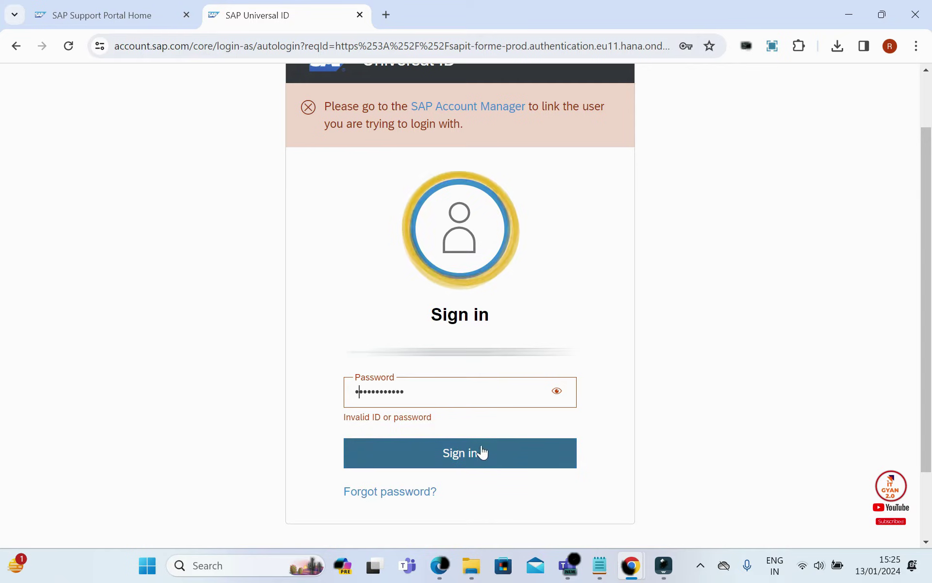
click(478, 455)
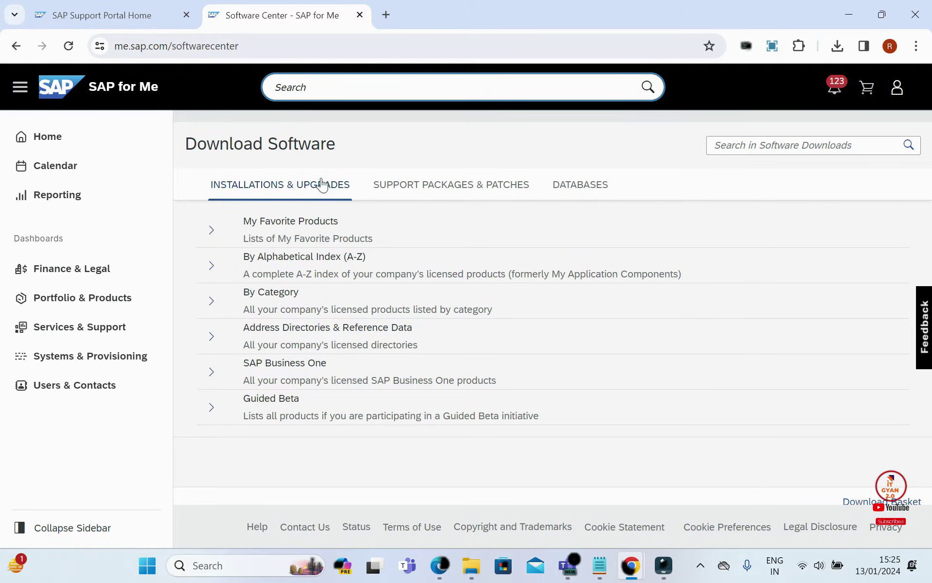
Expand the By Category product list under Installations & Upgrades and open SAP Frontend Components
click(212, 302)
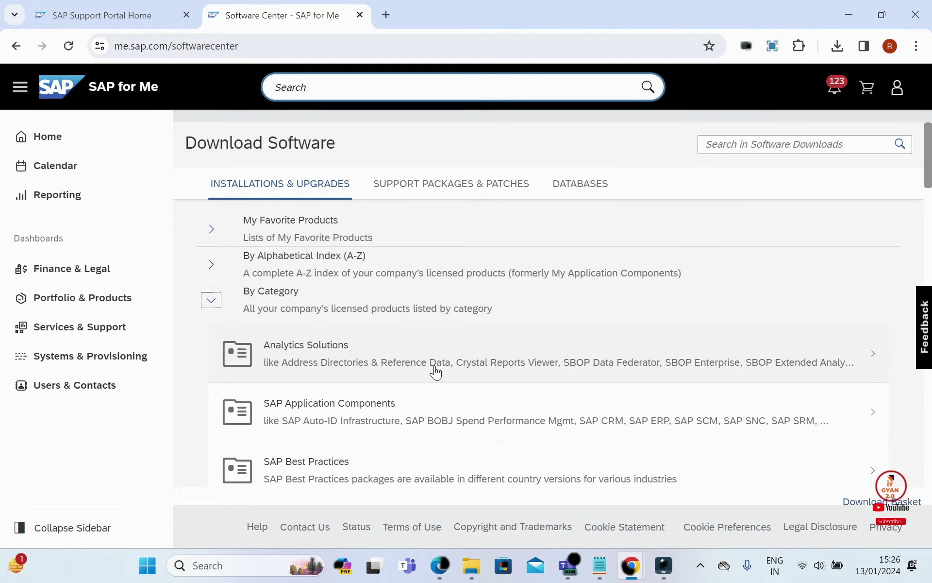
scroll(435, 372, down, 4)
scroll(435, 372, down, 5)
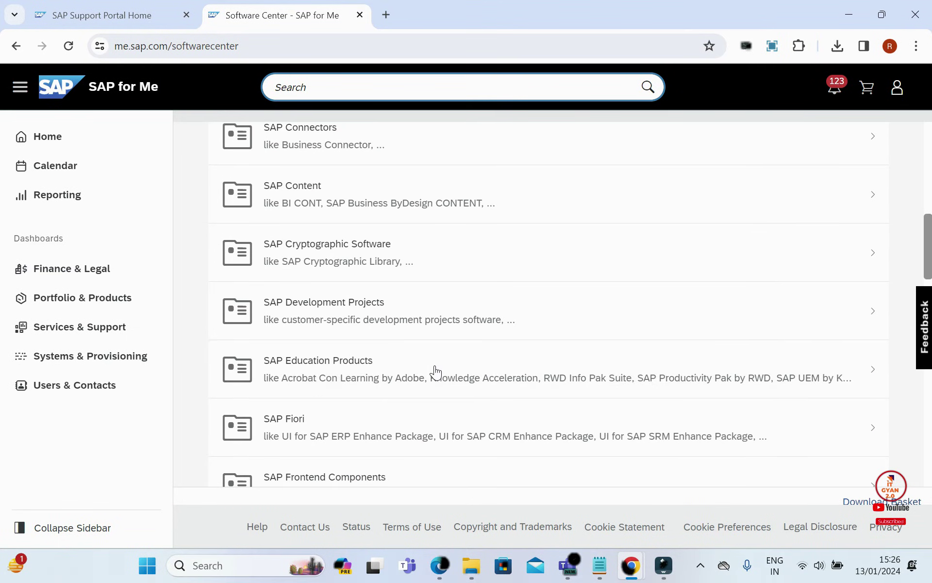
scroll(435, 372, down, 4)
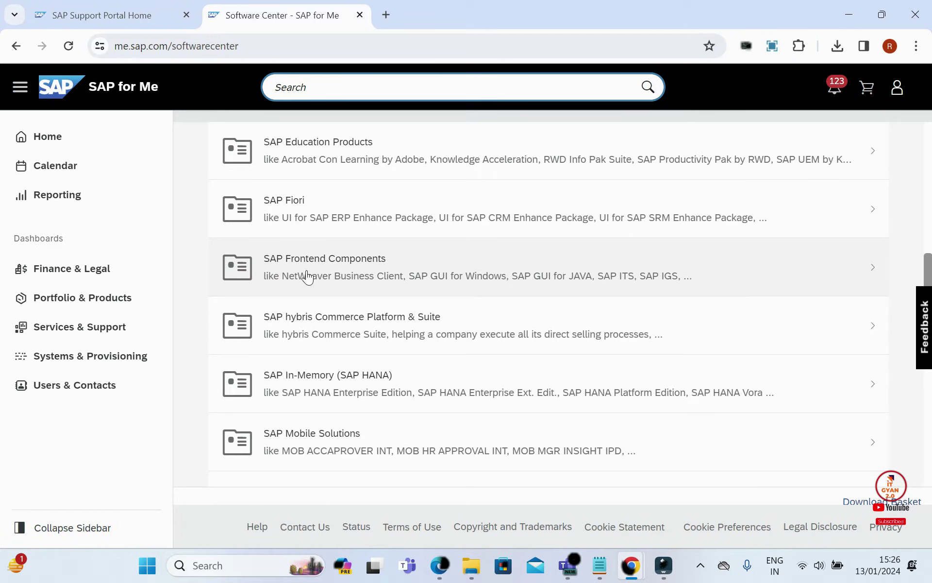
click(387, 274)
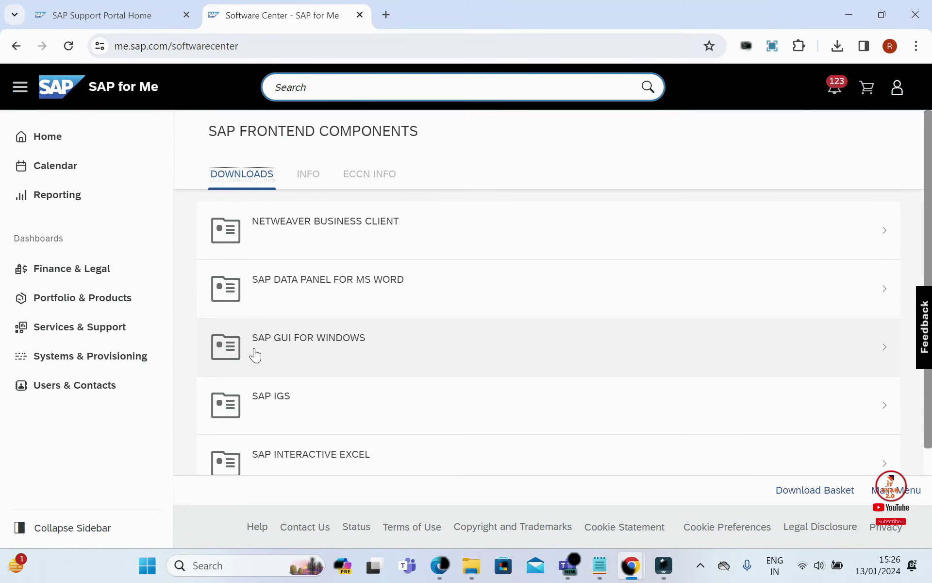
Download the installation package 50160634_2 for SAP GUI for Windows 8.00 Core
click(417, 347)
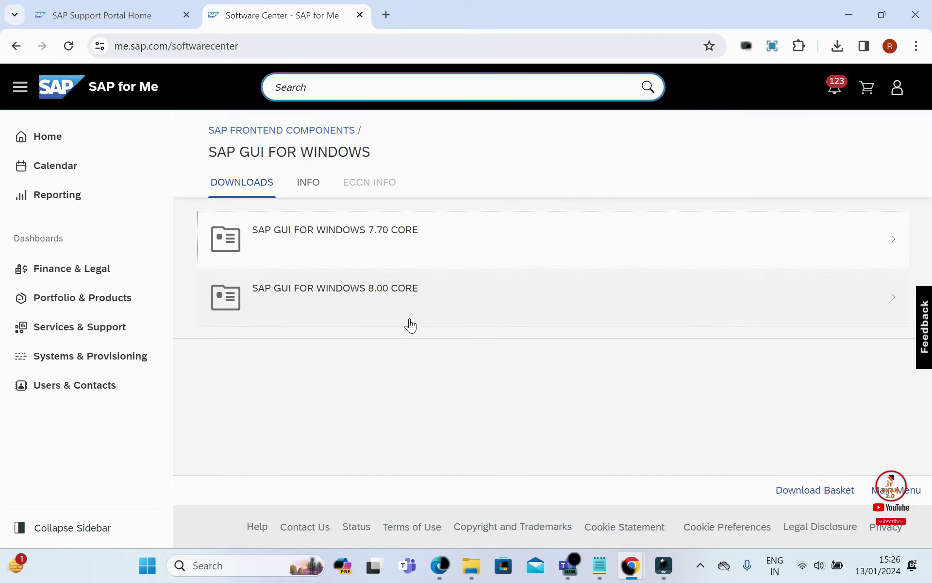
click(380, 306)
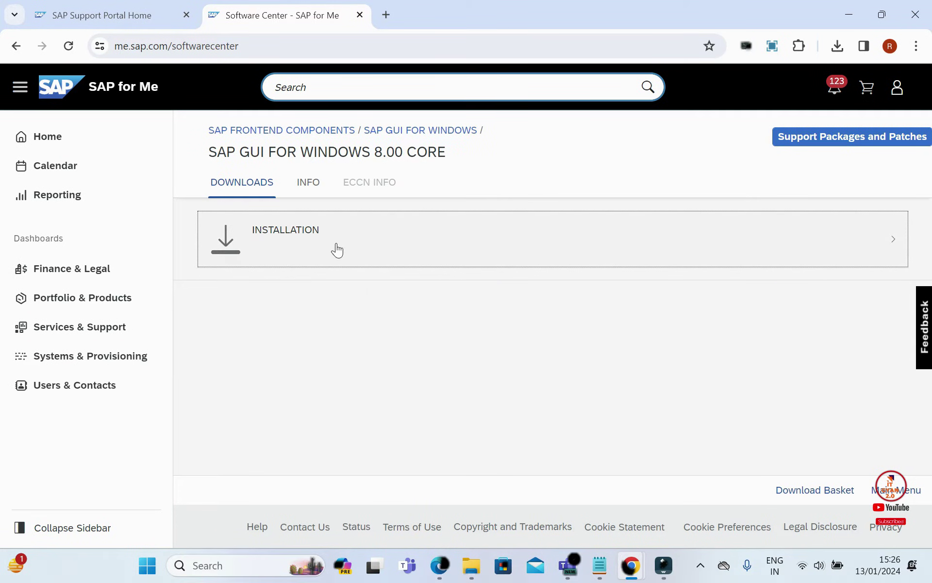
click(337, 250)
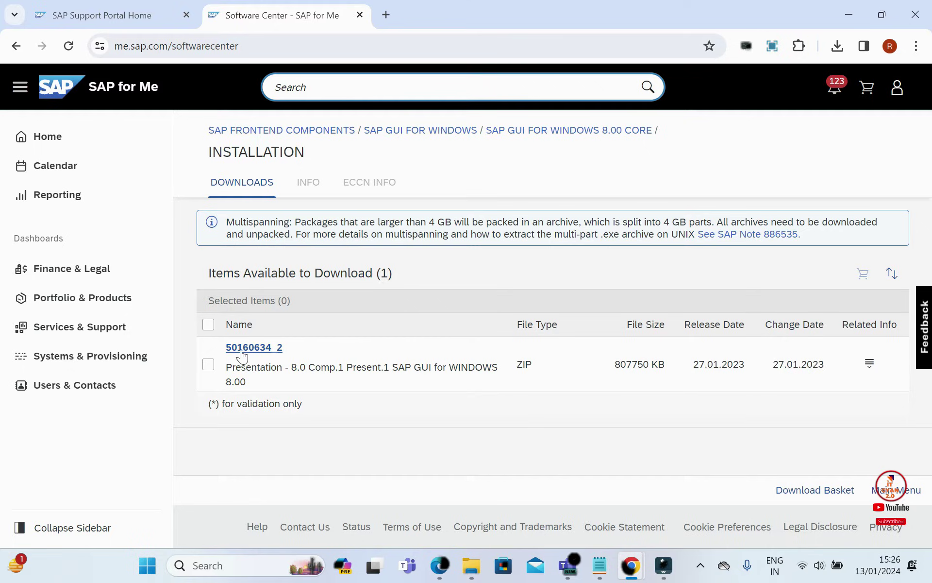
click(257, 347)
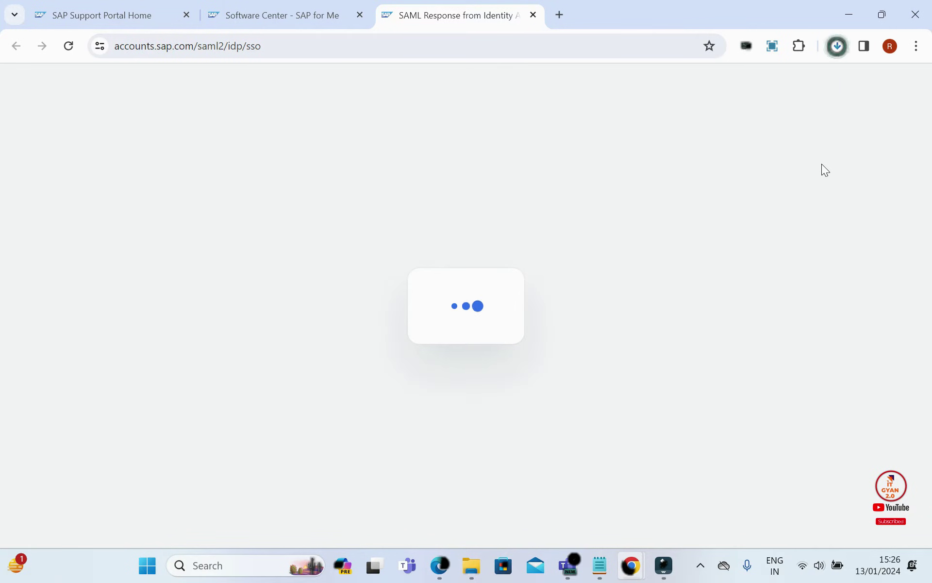
Locate the downloaded 50160634_2.ZIP in its folder and extract it with WinRAR to C:\Users\Dell\Downloads\50160634_2
click(839, 51)
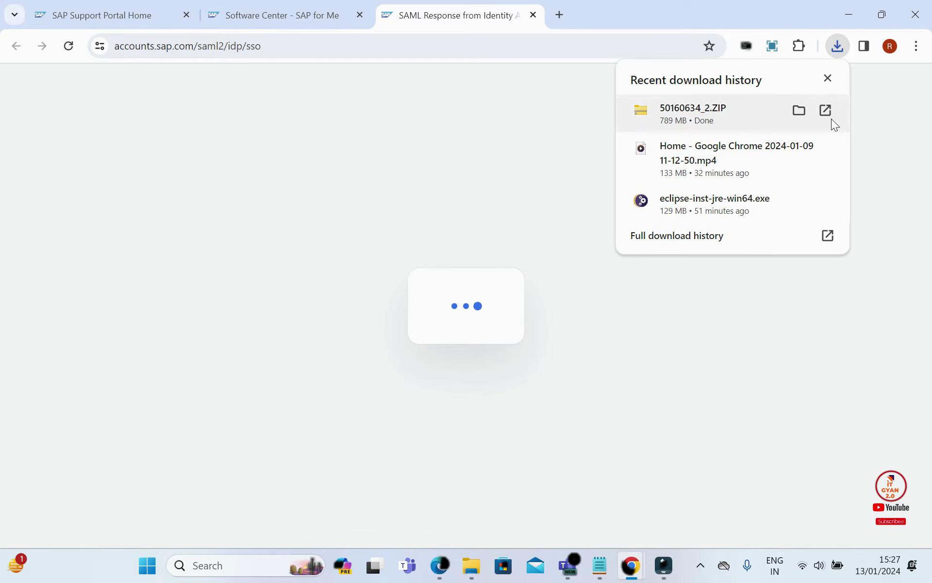
click(799, 110)
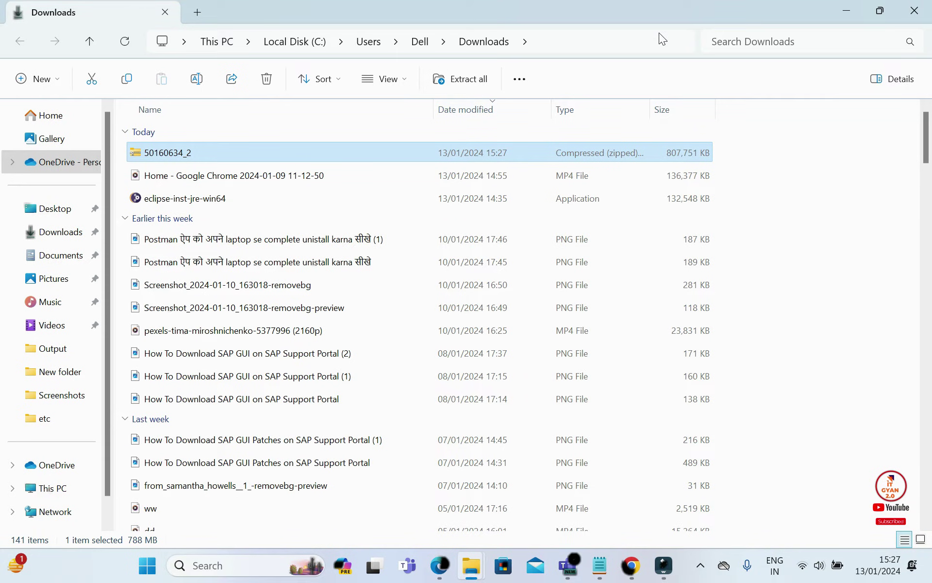
right_click(192, 154)
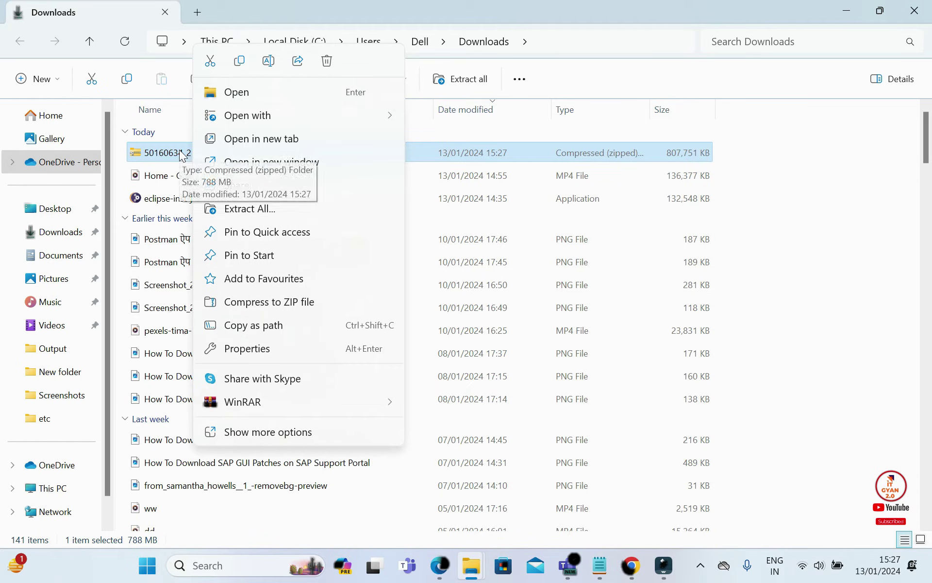
right_click(181, 155)
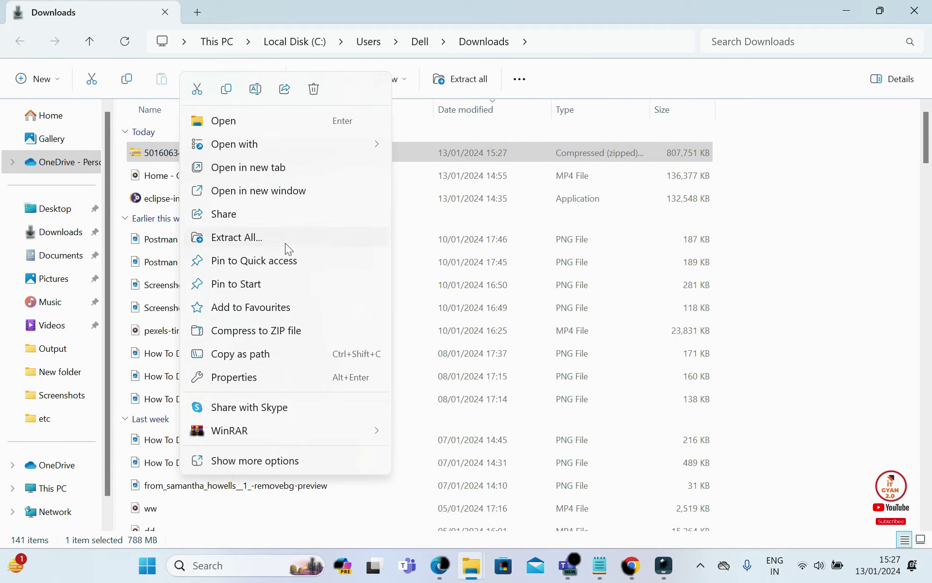
mouse_move(354, 431)
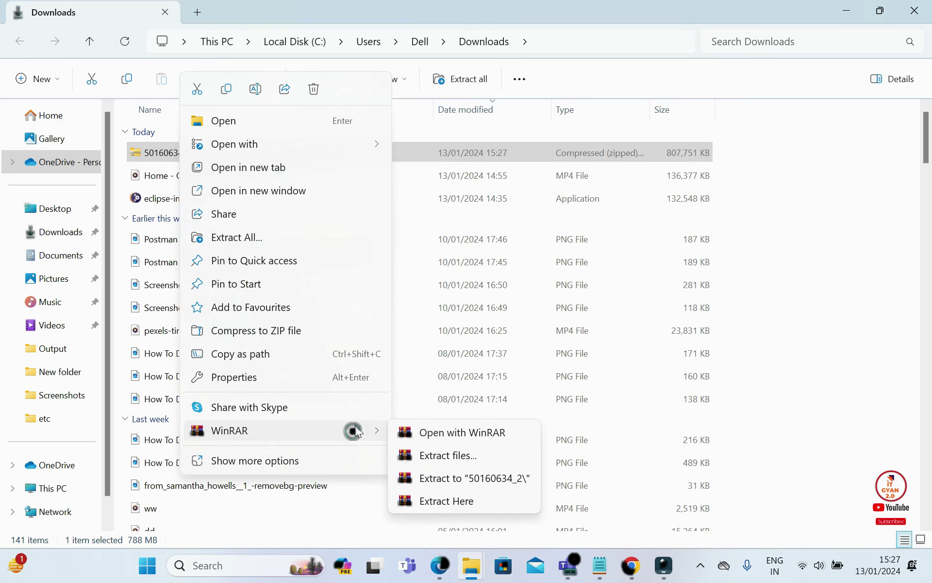
click(469, 459)
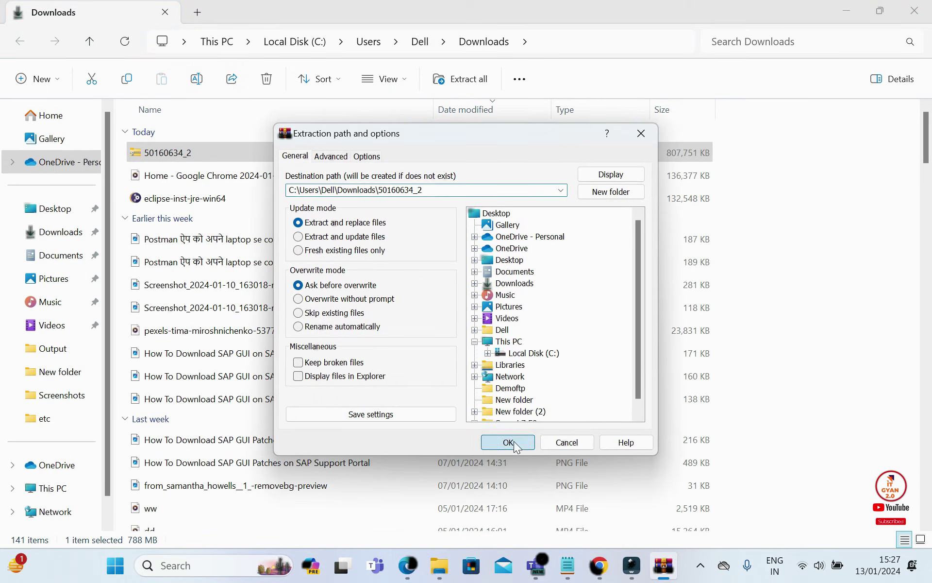
click(509, 442)
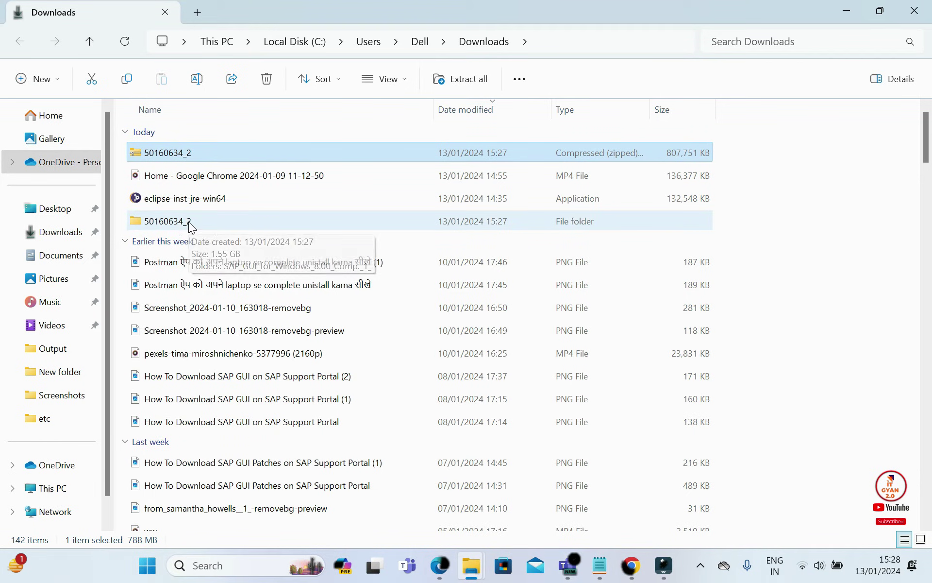
Open the Win64 folder inside the extracted 50160634_2 package, under SAP_GUI_for_Windows_8.00_Comp._1_, PRES1, GUI and Windows
double_click(189, 221)
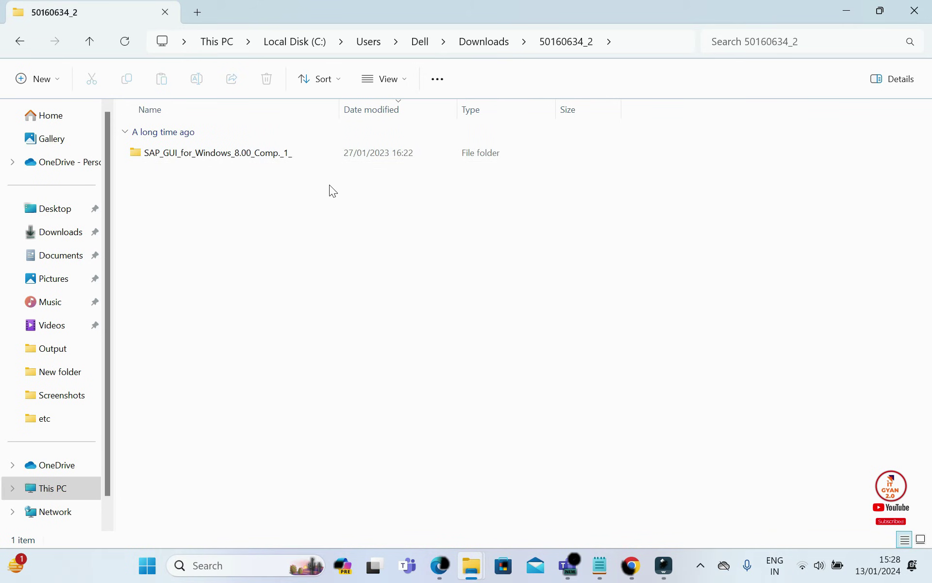
double_click(209, 154)
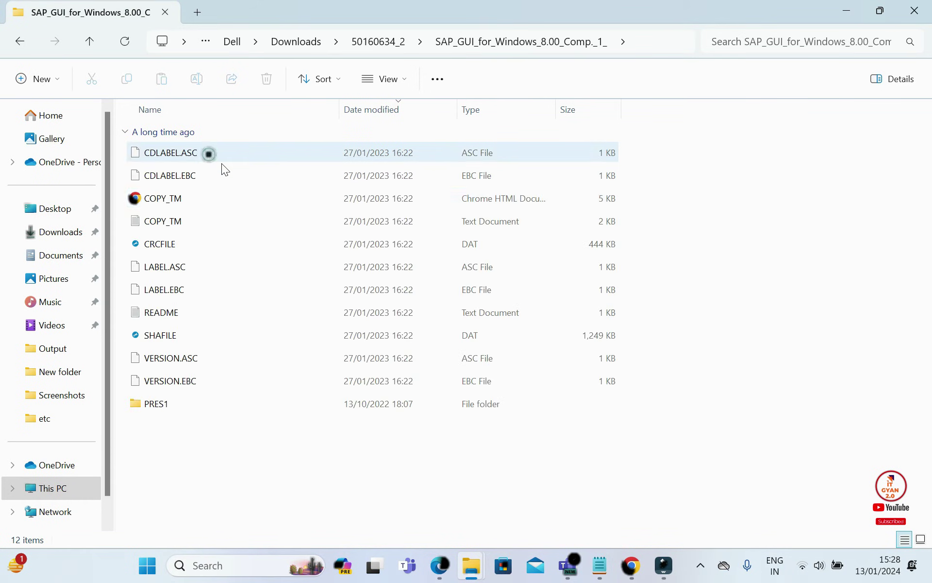
double_click(179, 404)
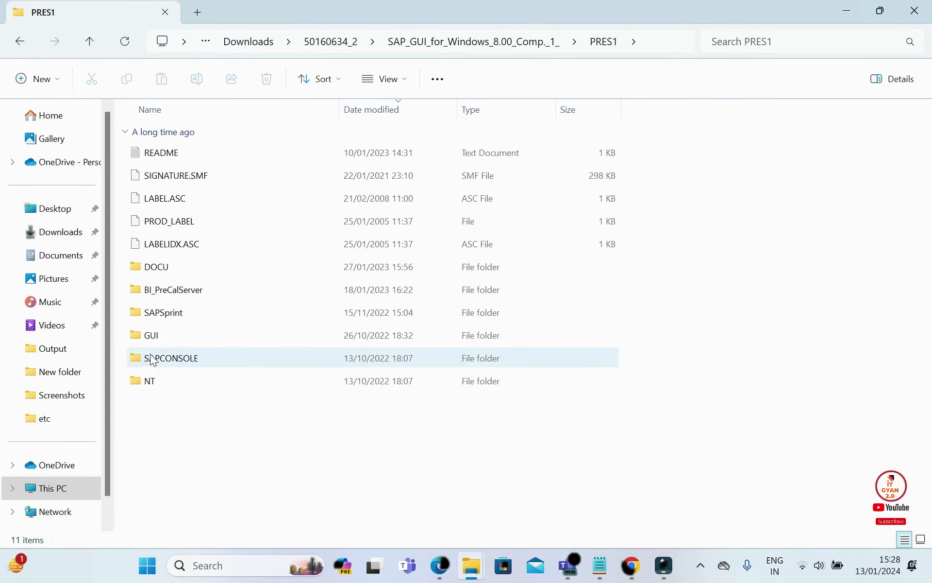
double_click(176, 334)
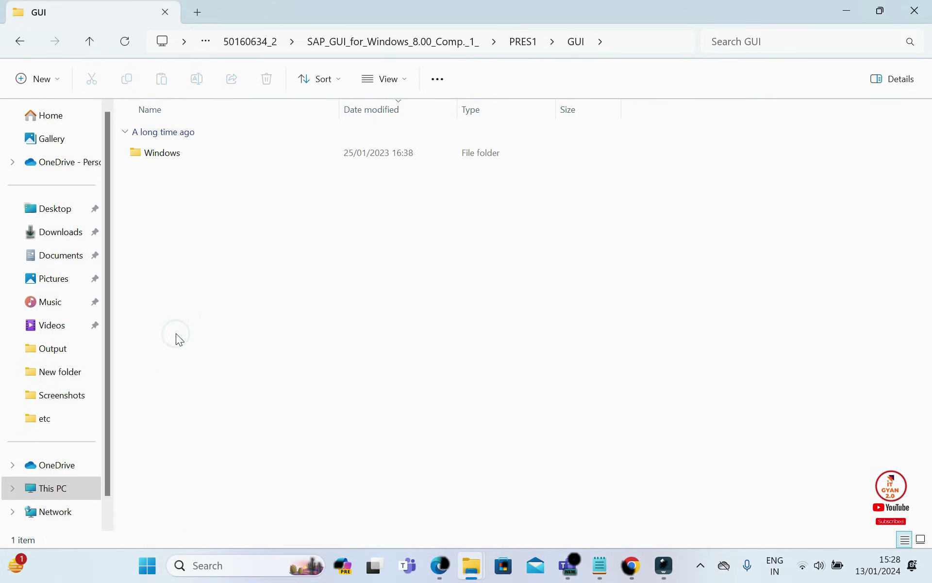
double_click(179, 153)
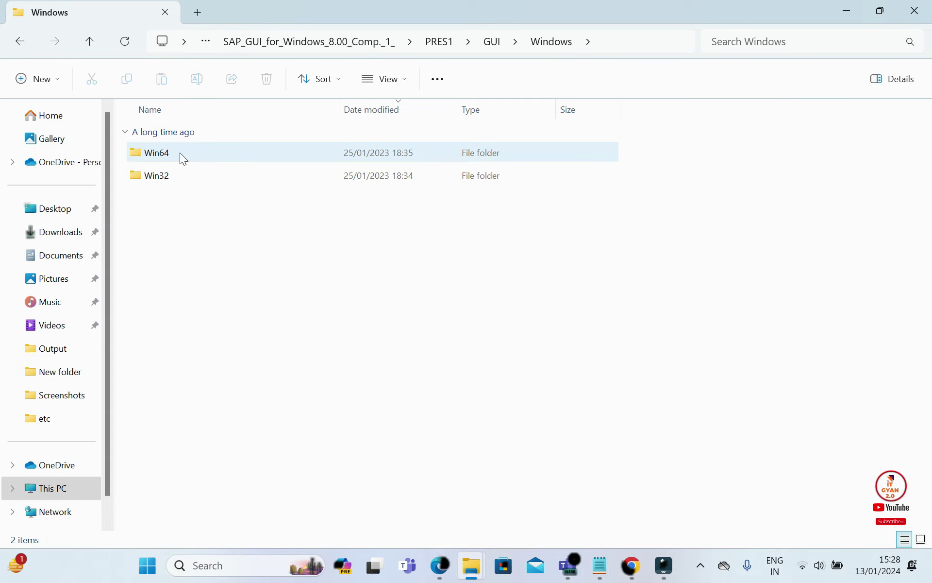
double_click(187, 153)
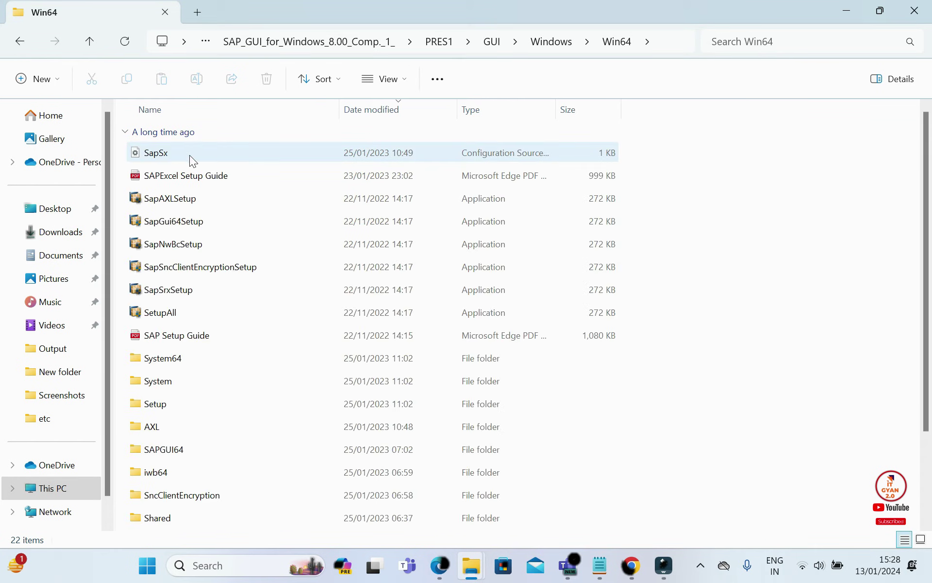
Find the SapGui64Setup application in the Win64 folder and launch it
scroll(310, 349, down, 1)
scroll(310, 349, down, 1)
scroll(310, 349, up, 1)
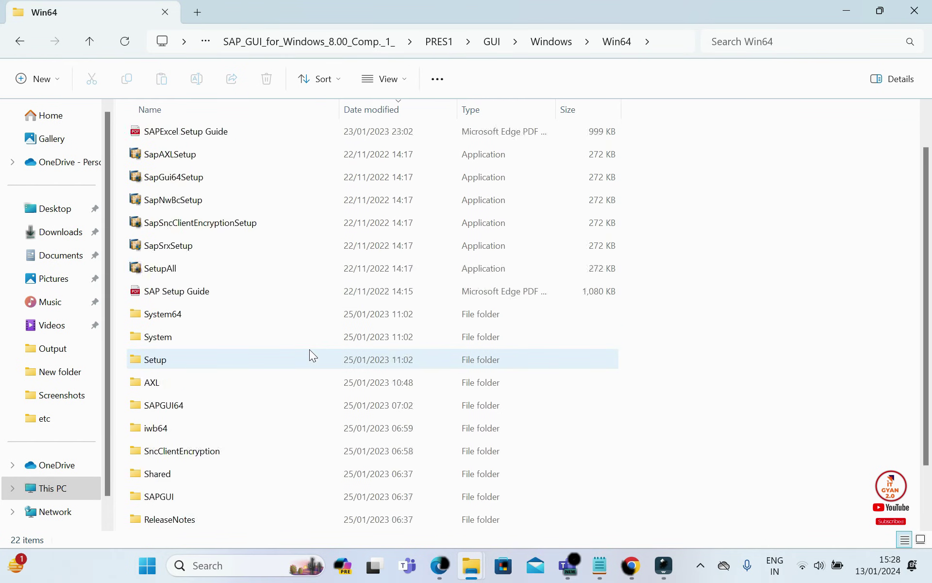
scroll(310, 349, down, 1)
scroll(310, 348, up, 2)
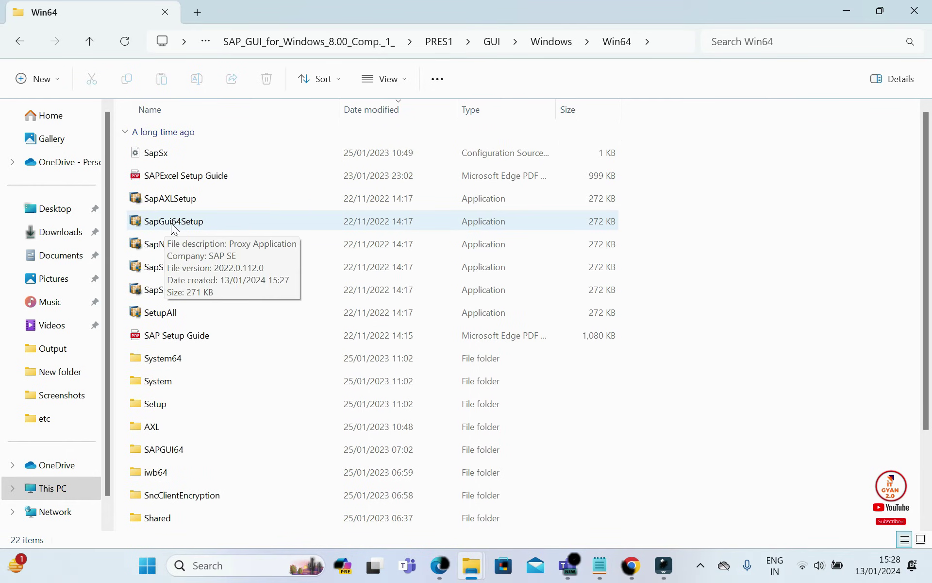
click(211, 223)
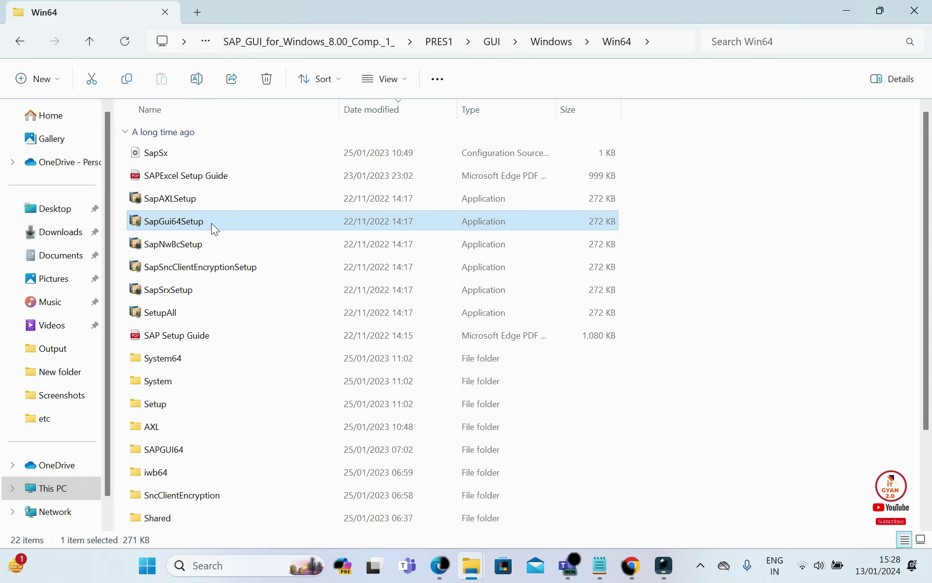
double_click(212, 223)
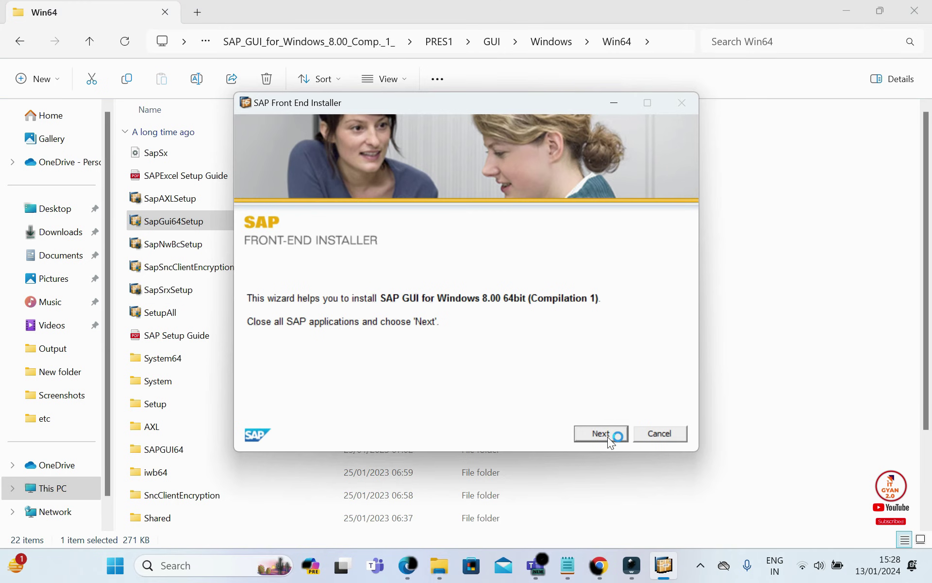
Install SAP GUI for Windows 8.00 64bit (Compilation 1) to C:\Program Files\SAP\FrontEnd and close the installer
click(605, 434)
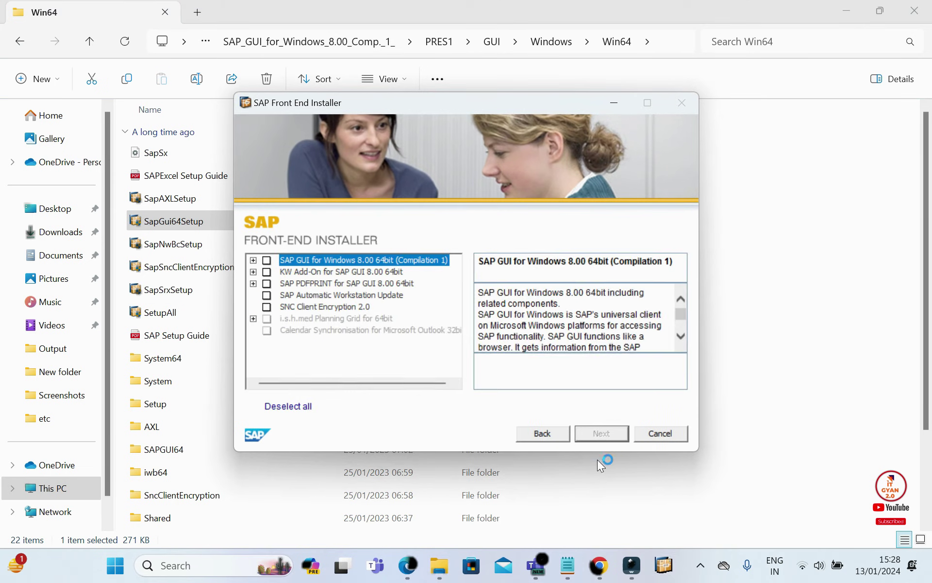
click(267, 260)
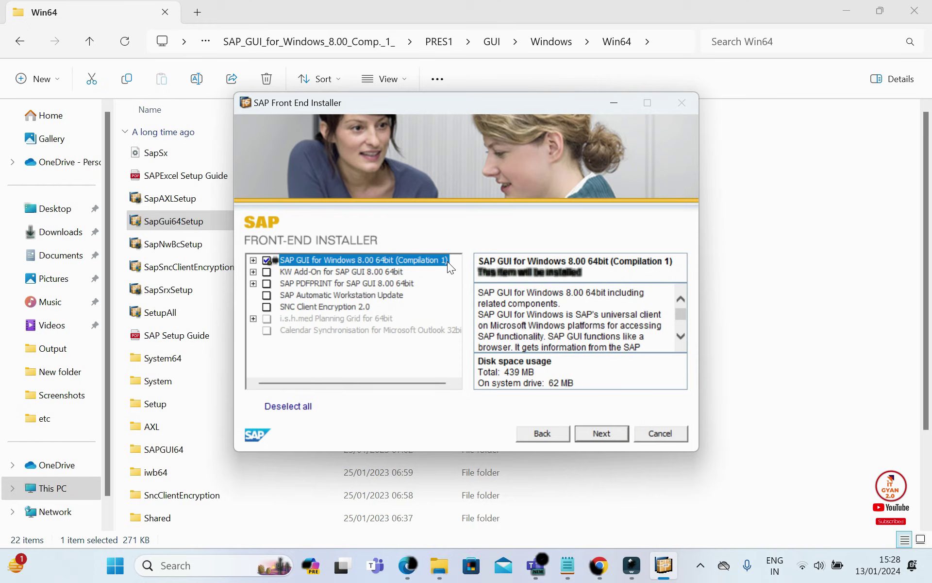
click(611, 433)
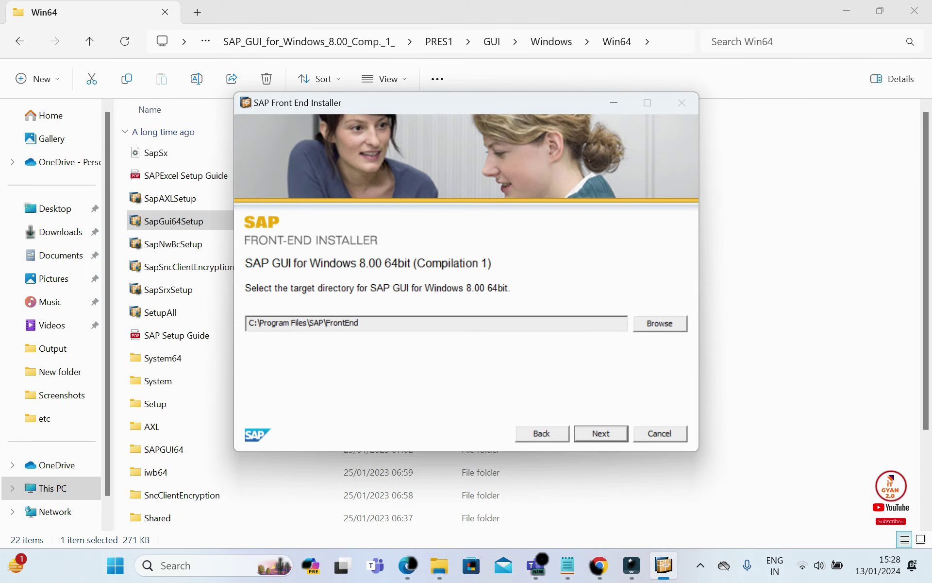
drag(362, 324, 228, 326)
click(601, 433)
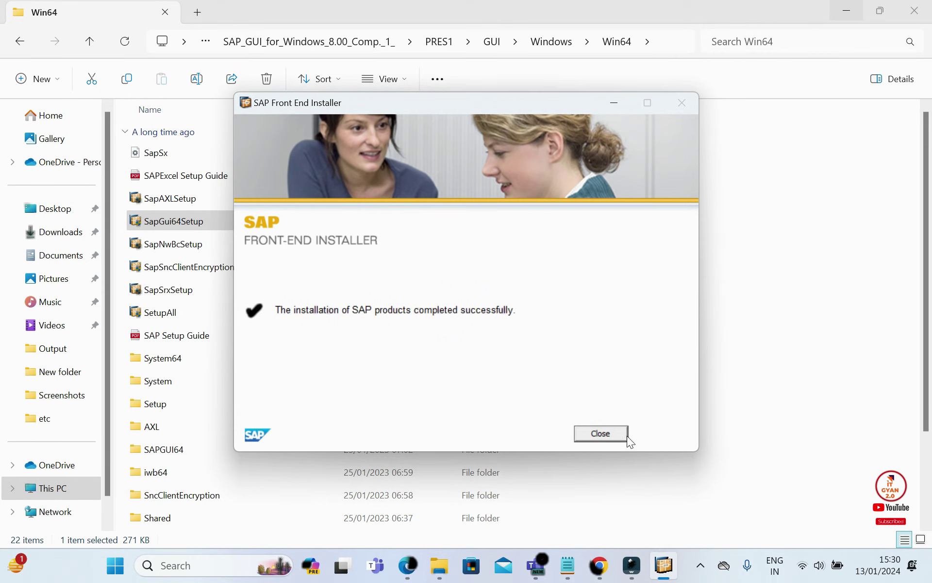
click(600, 433)
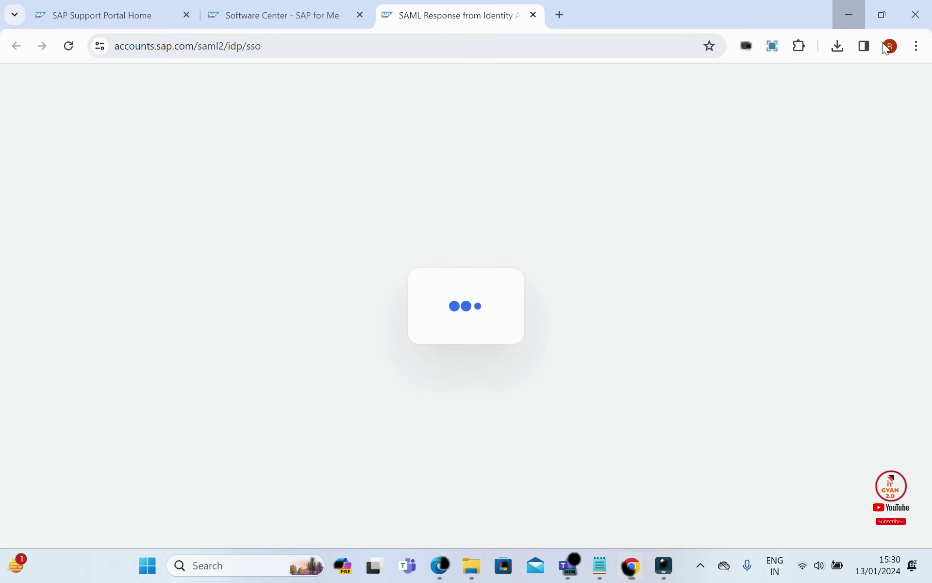
Minimize the browser, open SAP Logon 64 from the desktop and maximize its window
click(849, 15)
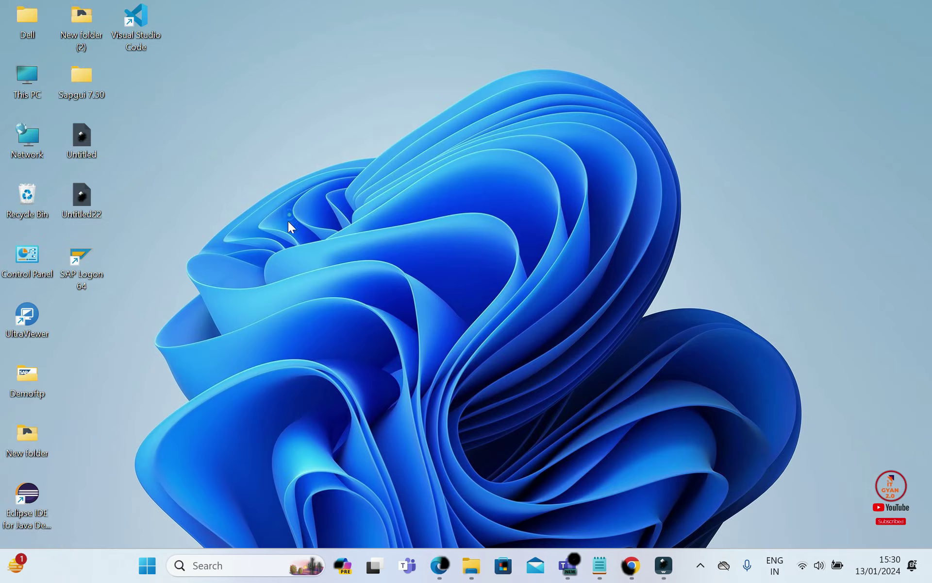
double_click(89, 258)
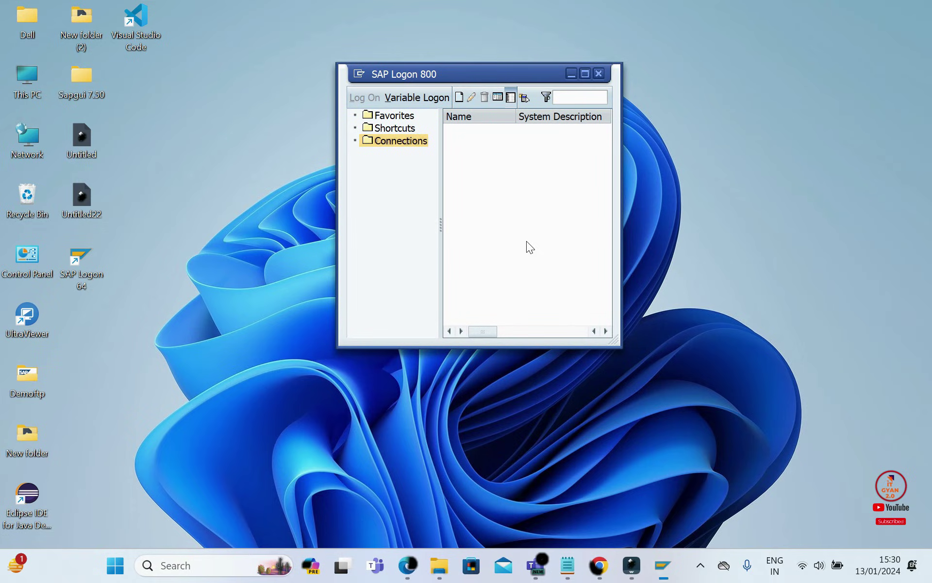
click(583, 75)
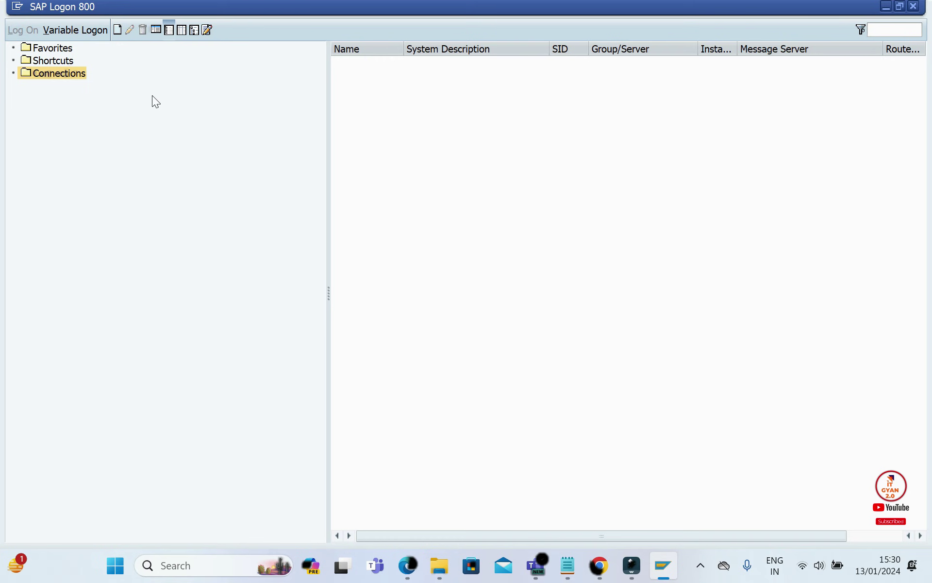
Start a new user-specified system entry with description Demo21 and application server 192.168.10.51
click(116, 29)
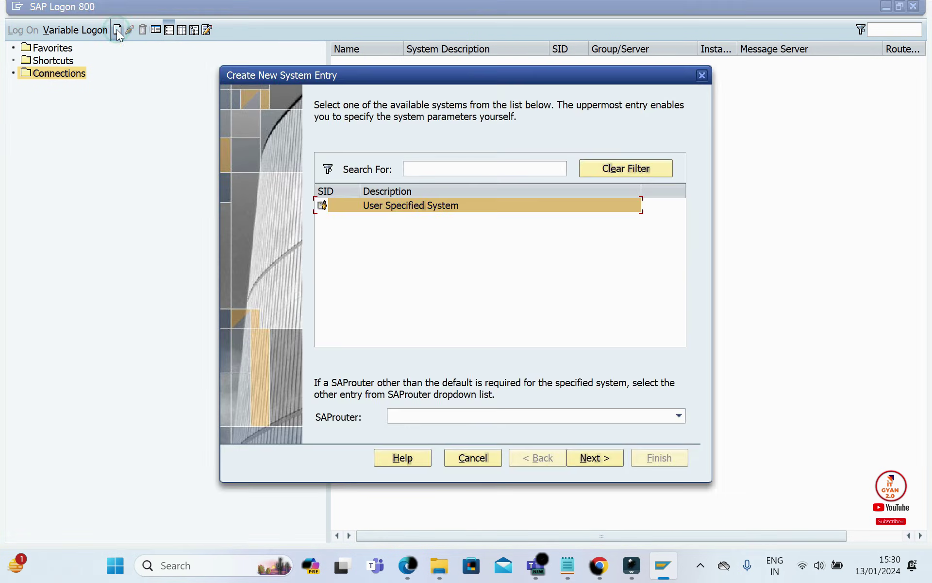
click(595, 457)
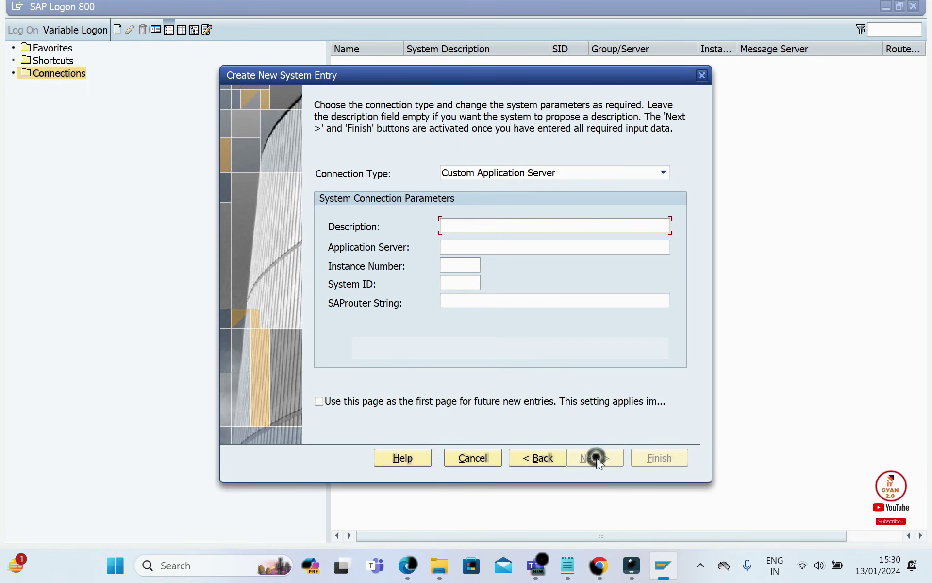
click(488, 225)
text(Demo21)
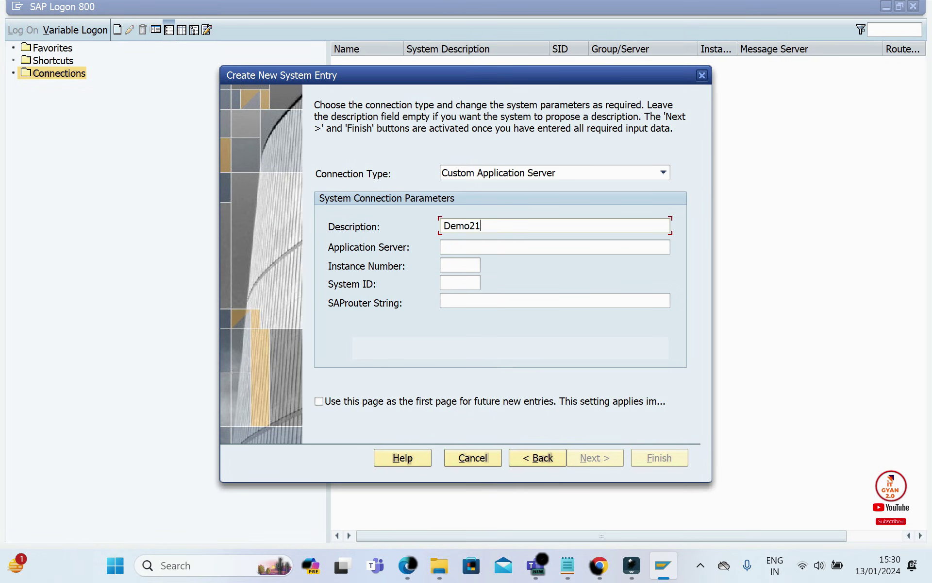
click(484, 246)
click(494, 246)
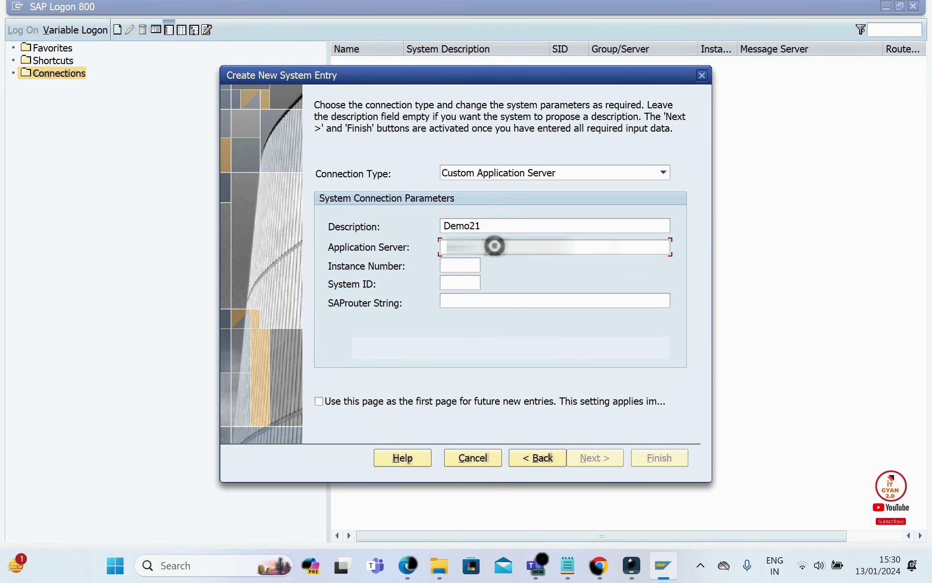
text(1)
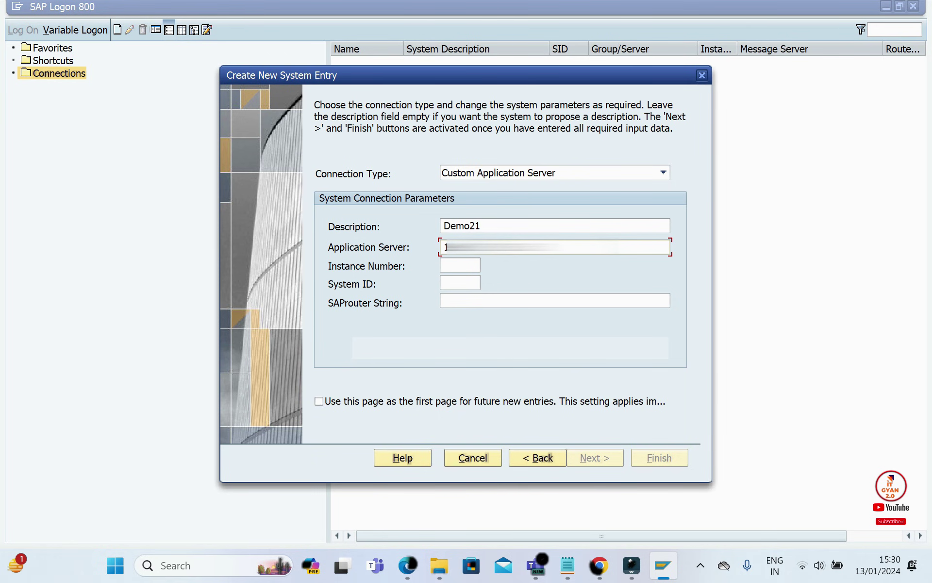
text(1)
Complete the entry with instance number 00, system ID S4H and the SAProuter string, and open the Demo21 connection
click(459, 266)
text(00)
click(453, 283)
text(S4H)
click(491, 303)
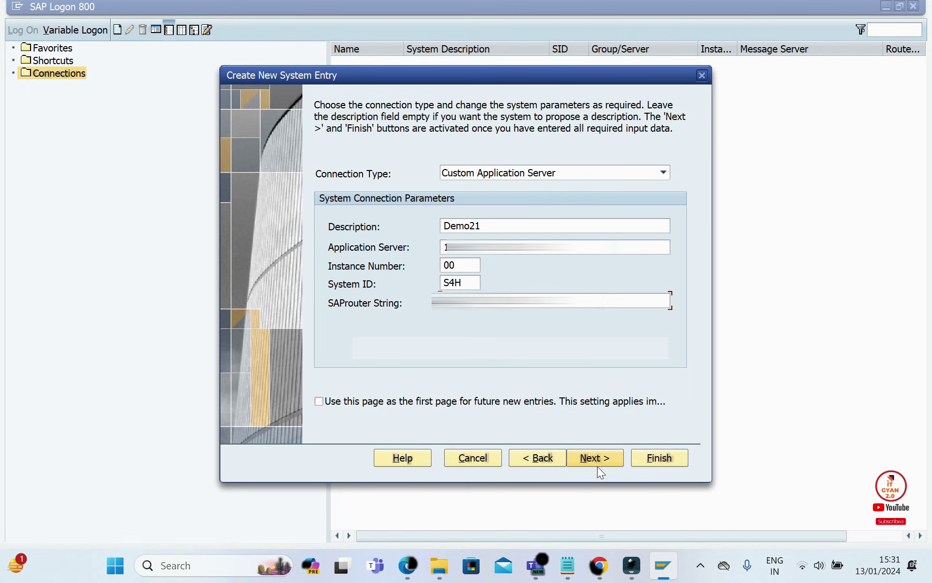
click(666, 459)
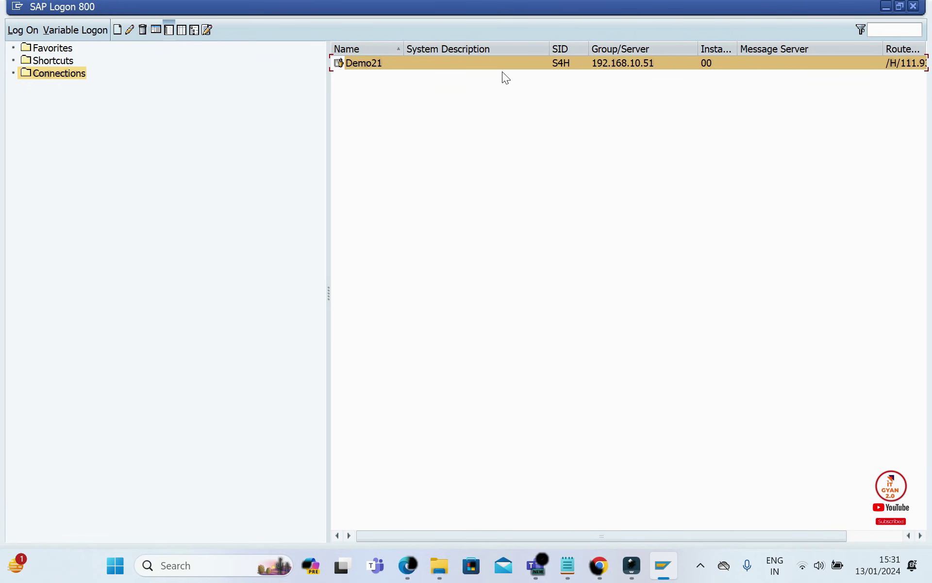
double_click(461, 65)
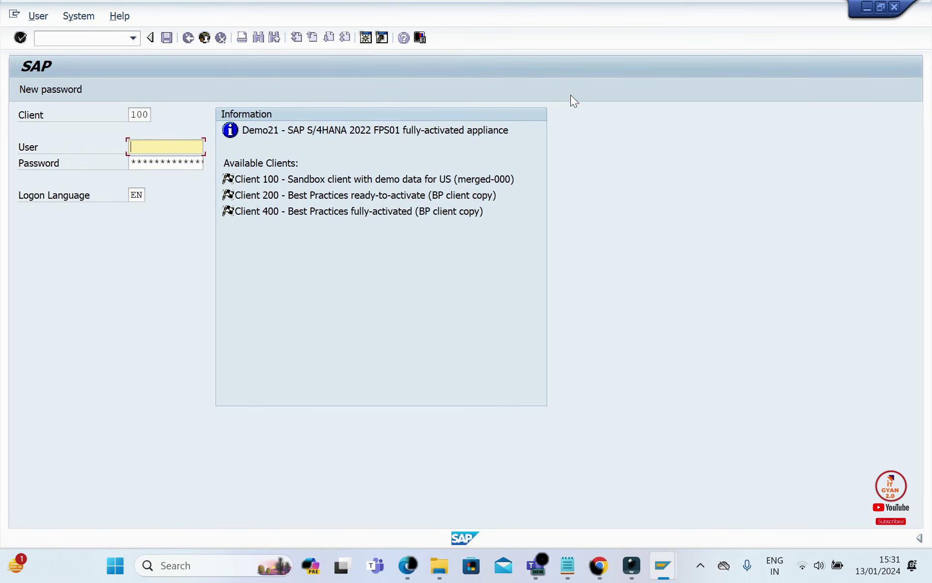